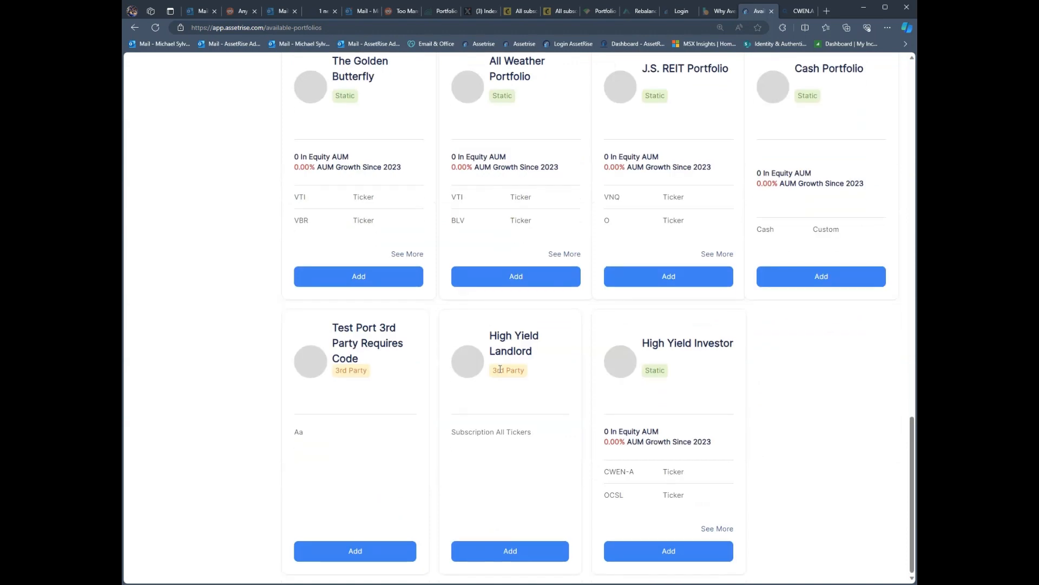
- Add the High Yield Landlord premium portfolio, supplying its portfolio access code
click(512, 550)
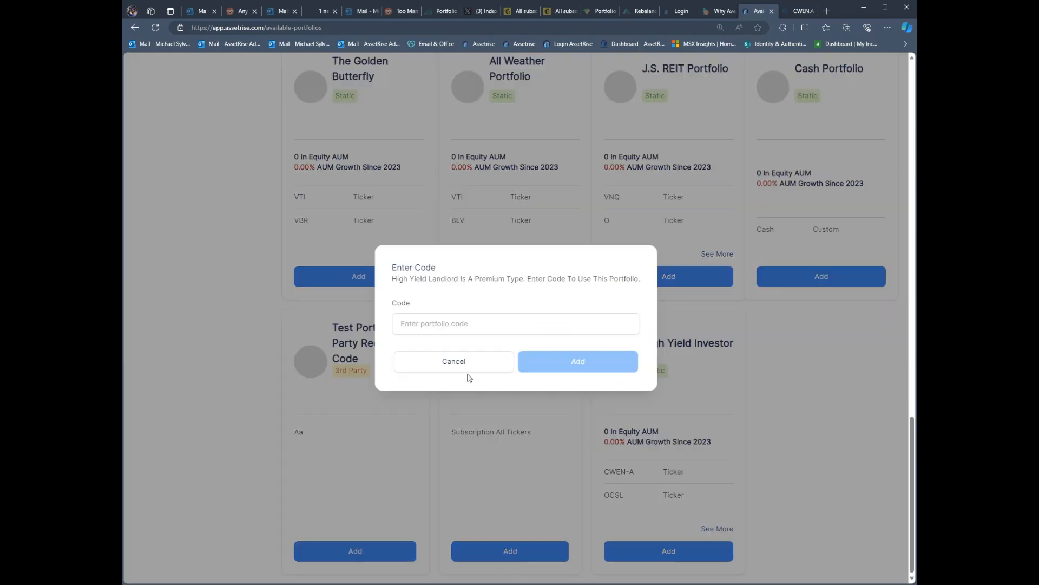
right_click(413, 324)
click(462, 415)
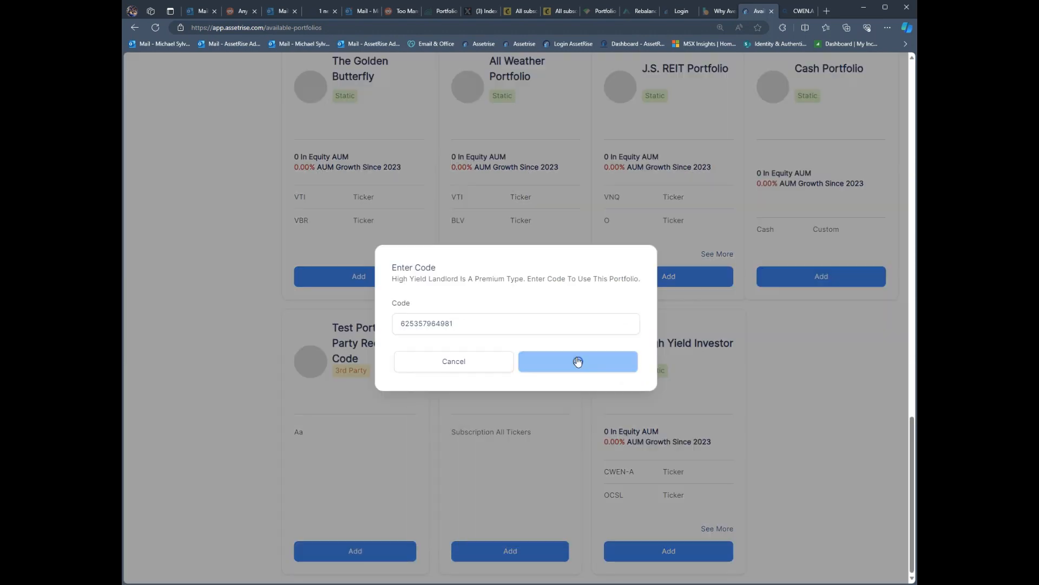
click(577, 362)
- In My Portfolios, add 6500 Realty Income Corp shares to High Yield Landlord at a unit purchase price of 32.12
scroll(260, 299, up, 15)
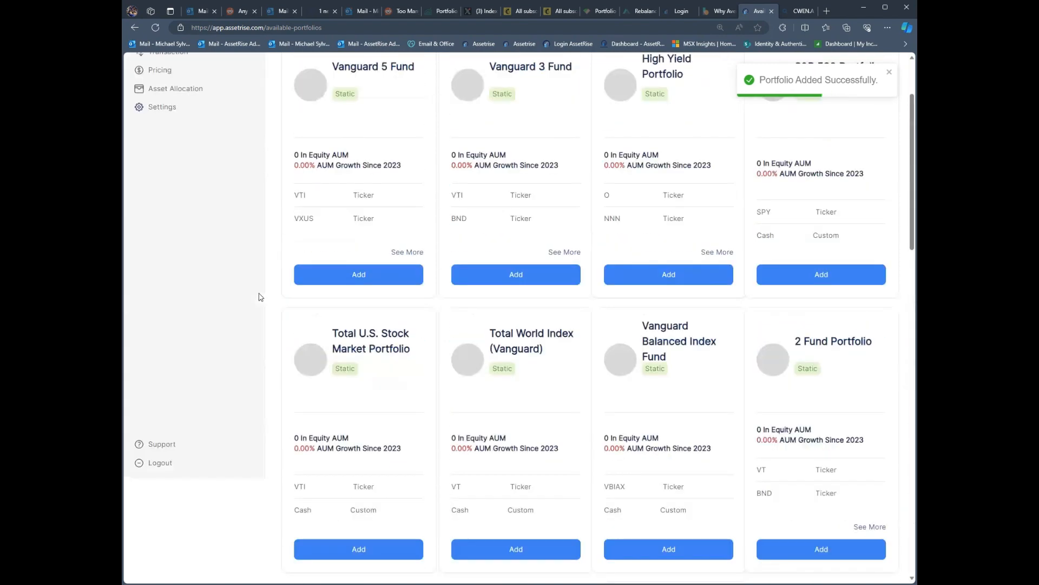
click(173, 118)
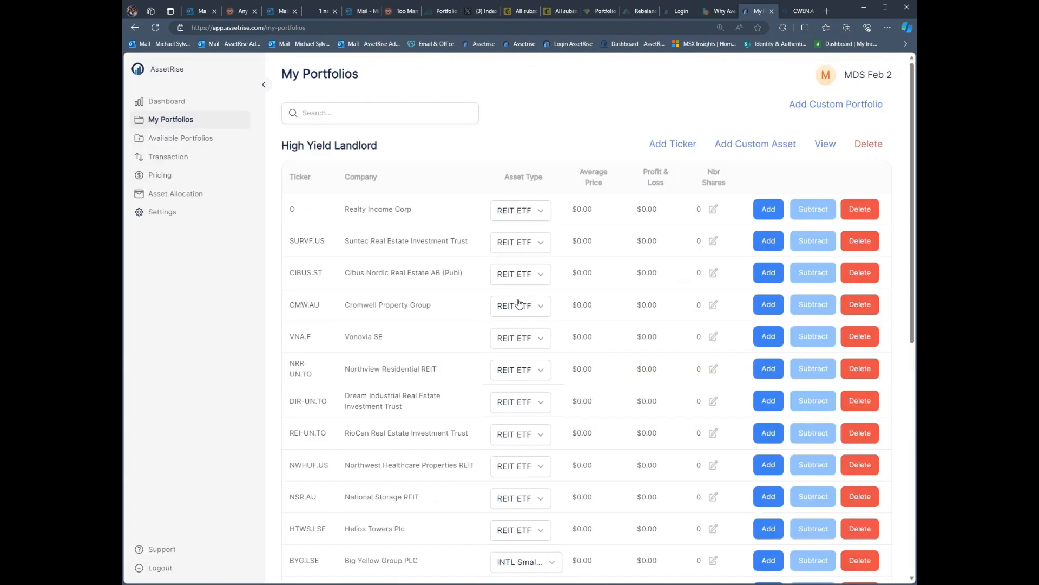
click(773, 214)
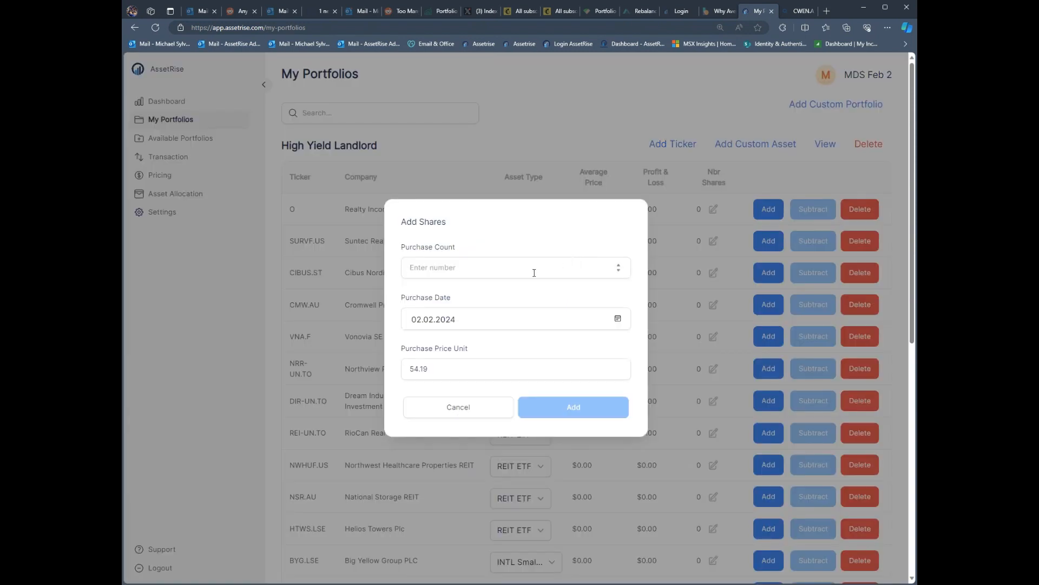
text(6500)
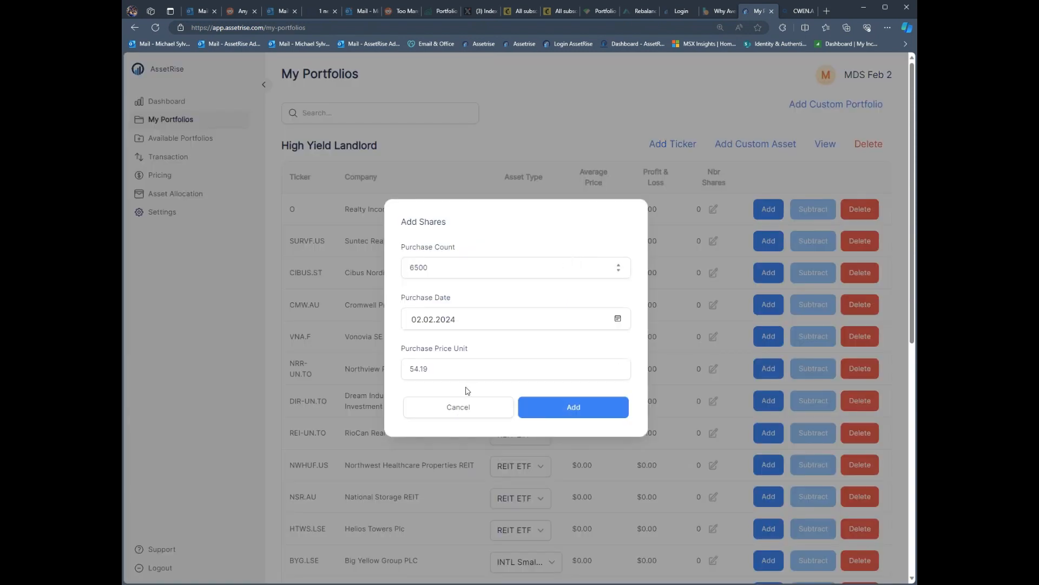
drag(433, 369, 390, 370)
text(32.12)
click(582, 408)
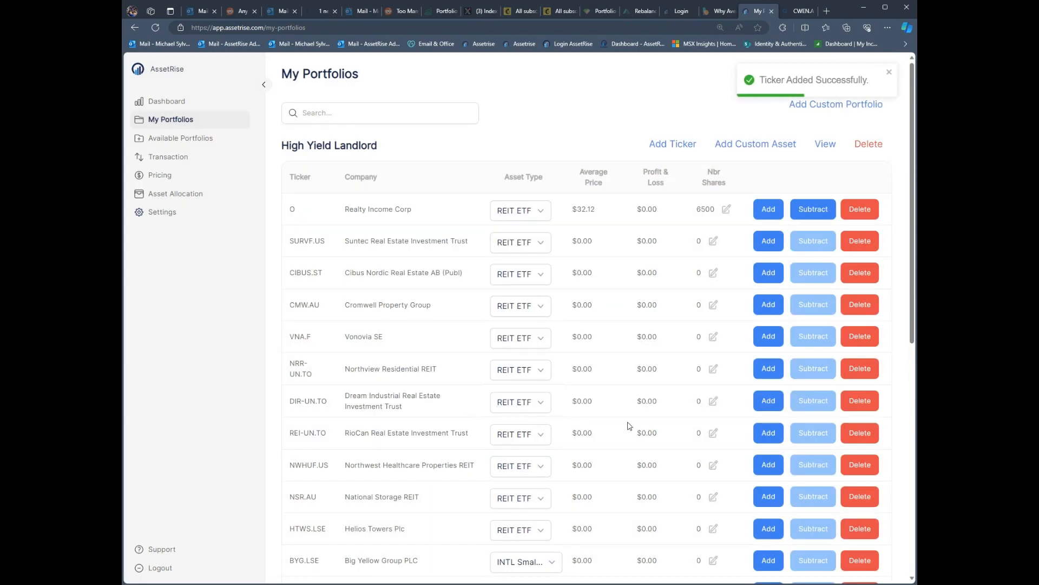
- Add 12500 shares of EPR Properties at a unit purchase price of 32
scroll(626, 425, down, 7)
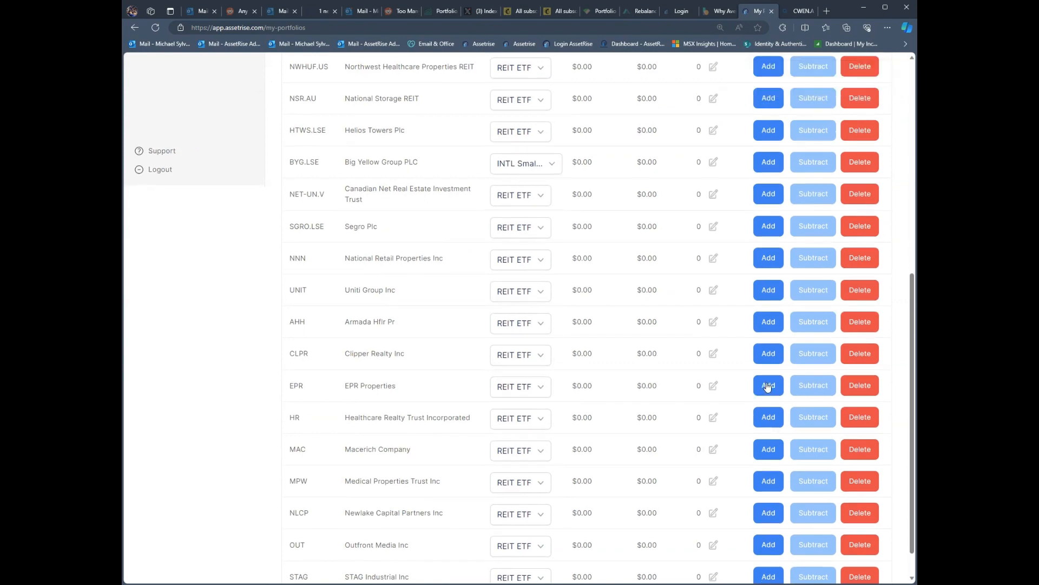
click(768, 385)
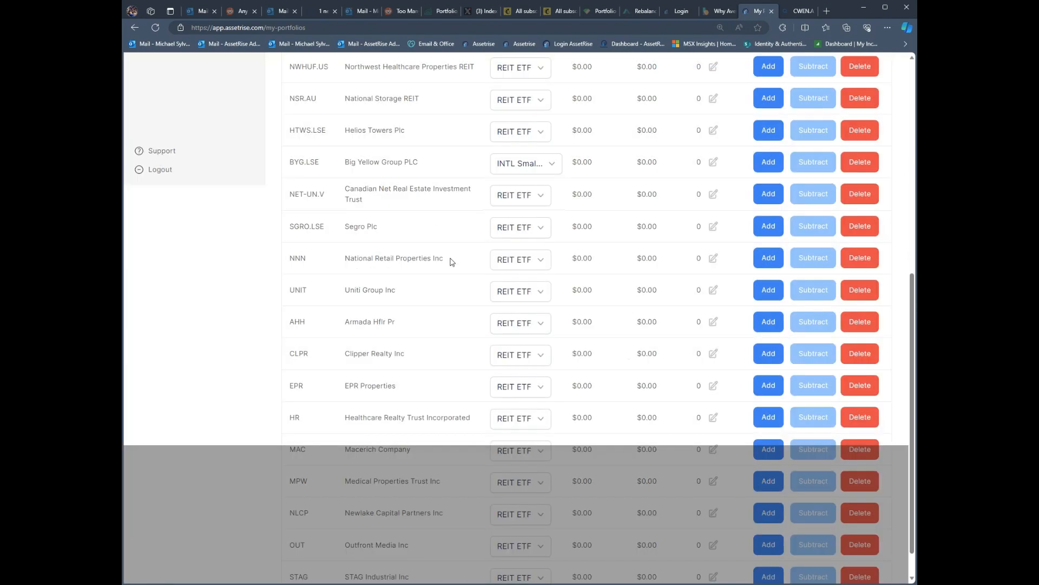
click(457, 272)
text(12500)
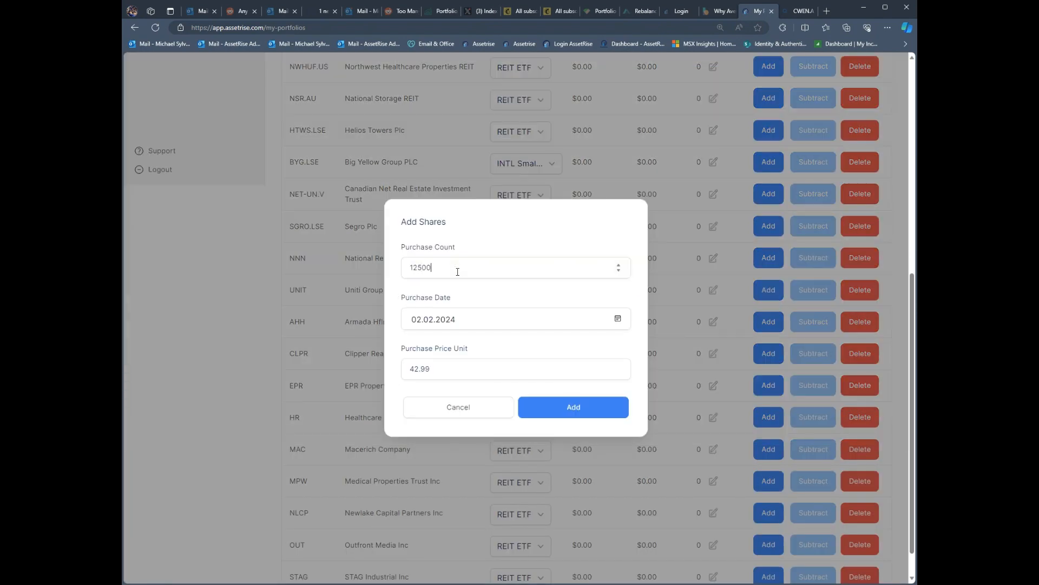
drag(433, 369, 398, 372)
text(32)
click(563, 409)
- Add 2541 shares of Medical Properties Trust (MPW) at a unit purchase price of 2.12
scroll(607, 430, down, 1)
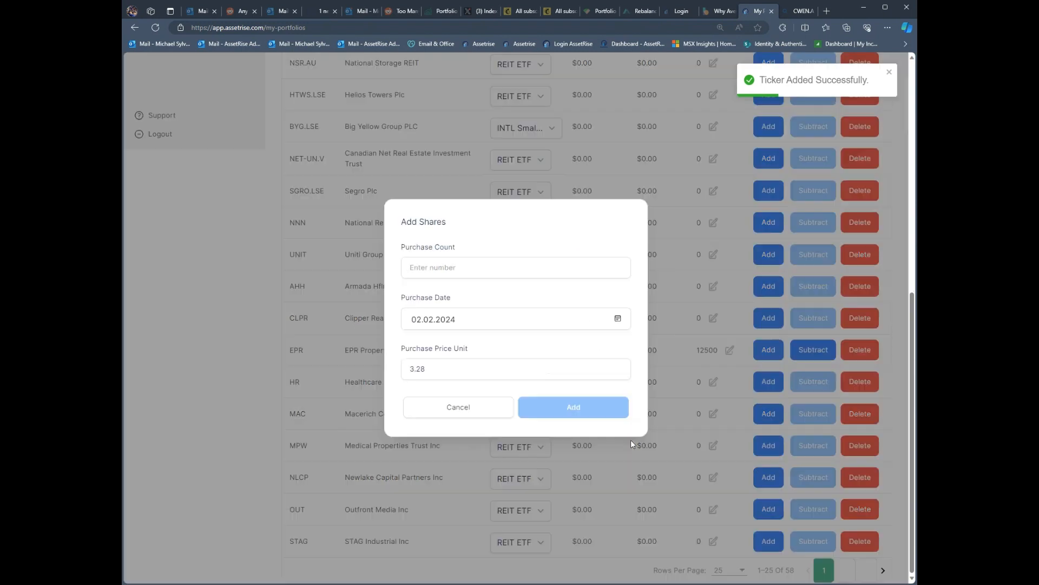
click(768, 446)
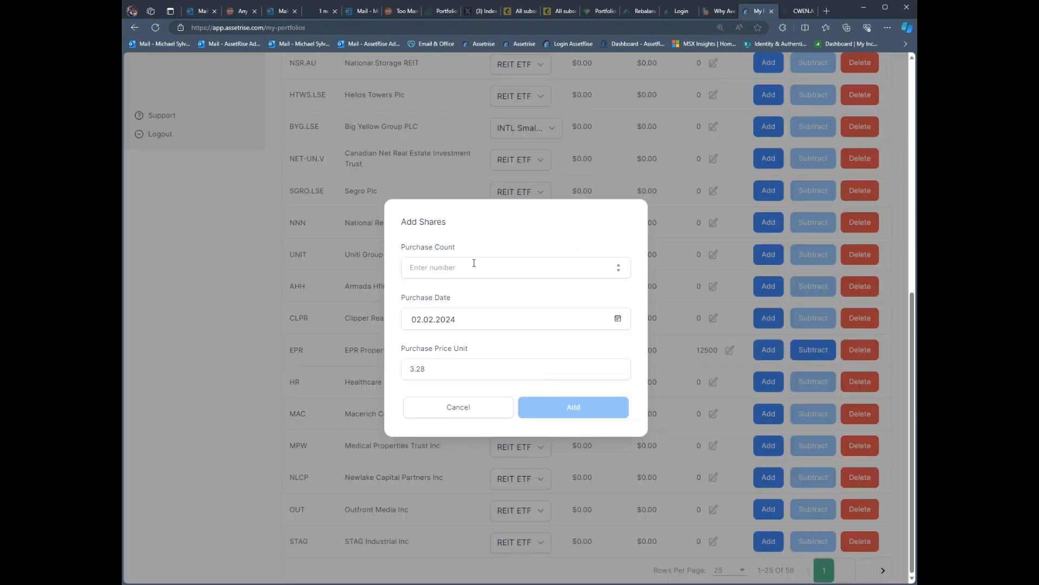
text(2541)
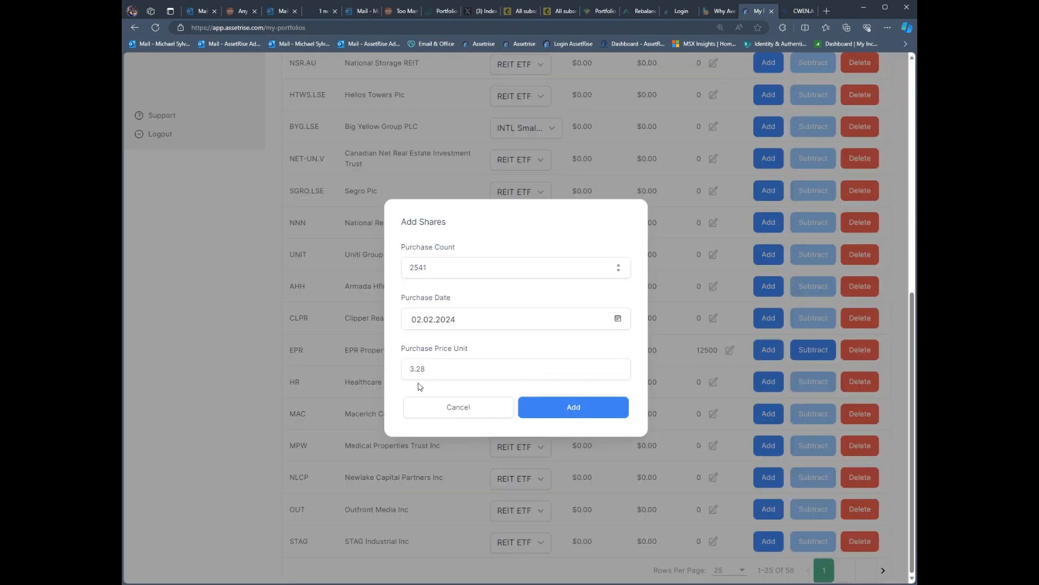
double_click(429, 373)
text(2)
click(537, 415)
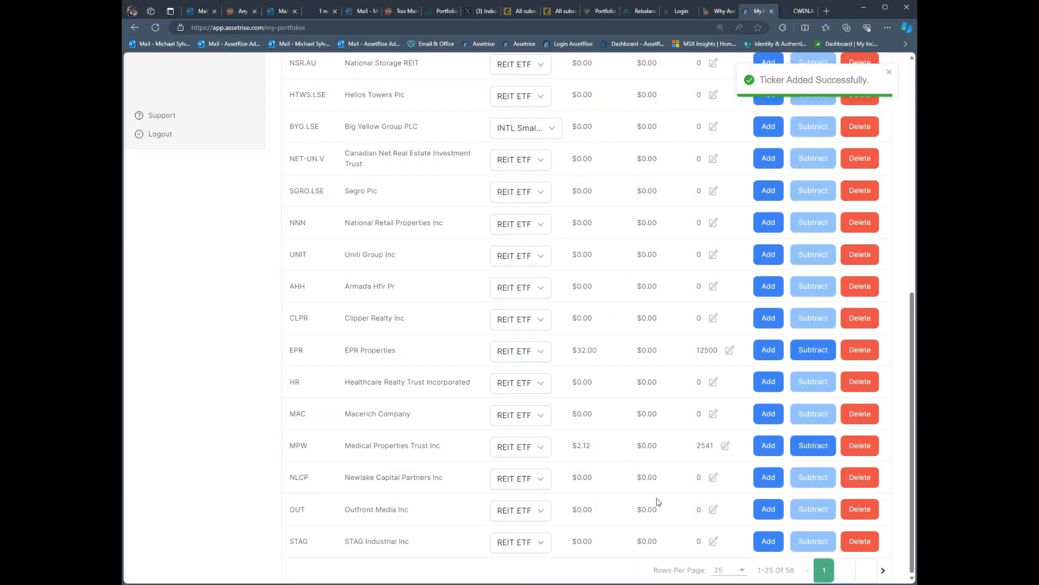
- Add 6987 shares of STAG Industrial at a unit purchase price of 26
click(766, 546)
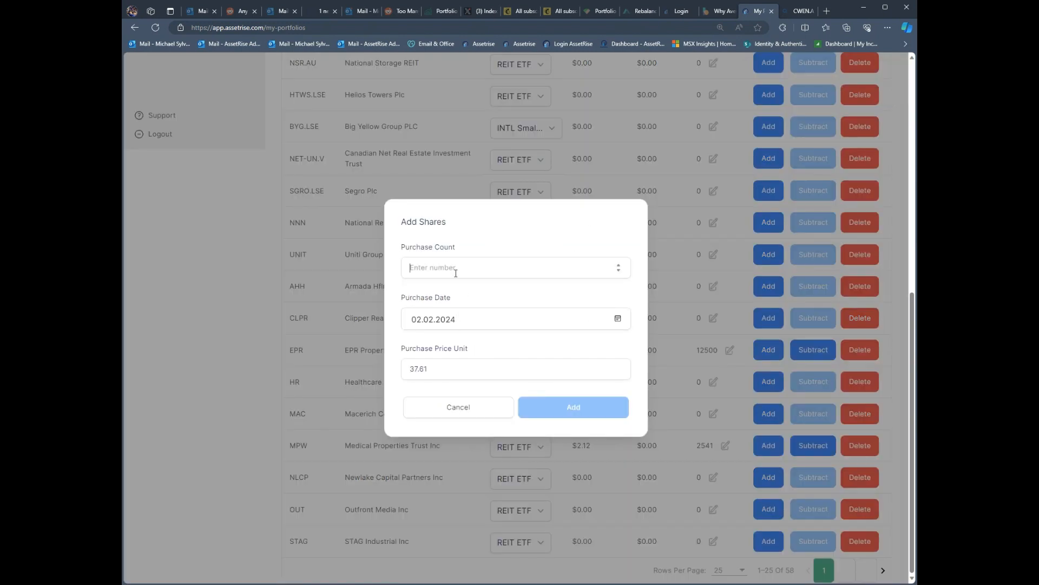
click(456, 267)
text(6987)
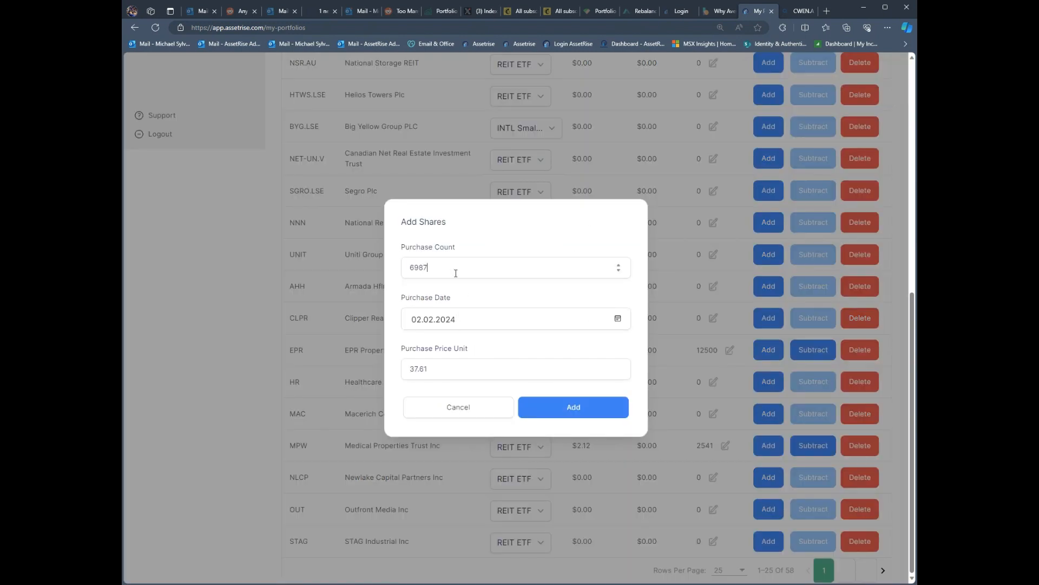
drag(452, 361, 378, 378)
text(26)
click(575, 413)
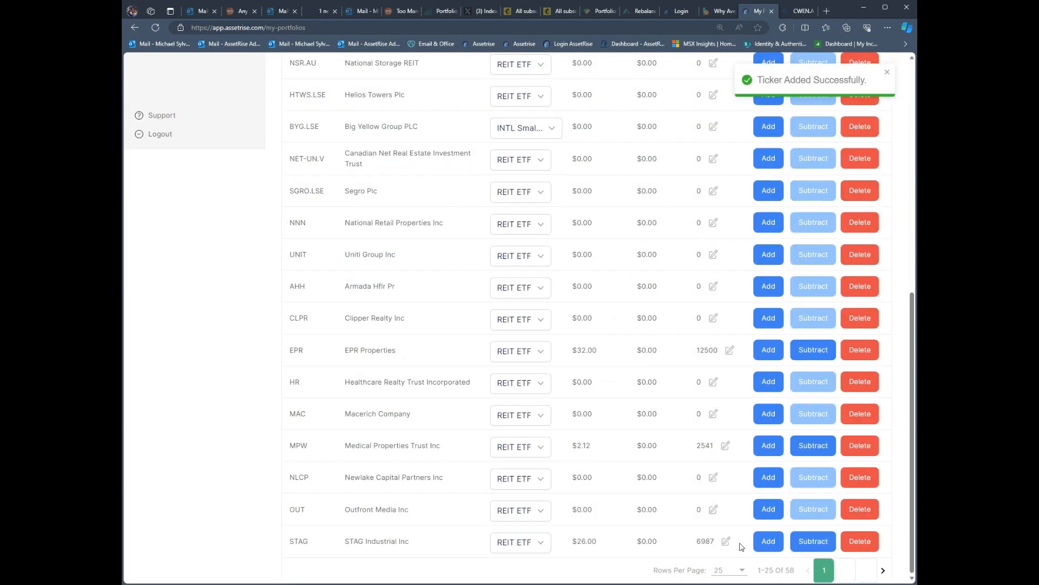
- Add 541 shares of Outfront Media (OUT) at a unit purchase price of 11.06
click(768, 510)
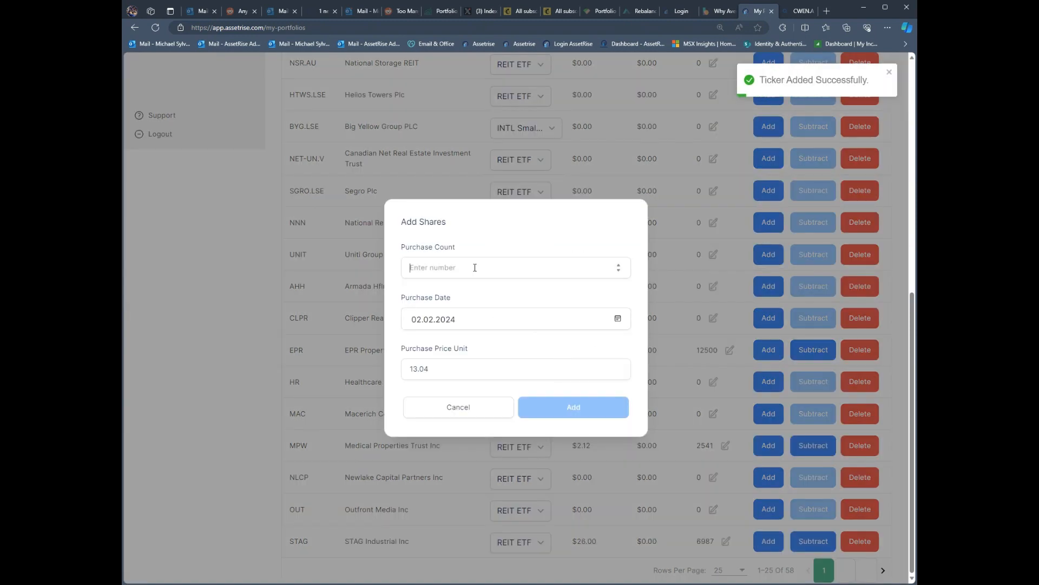
click(474, 267)
text(541)
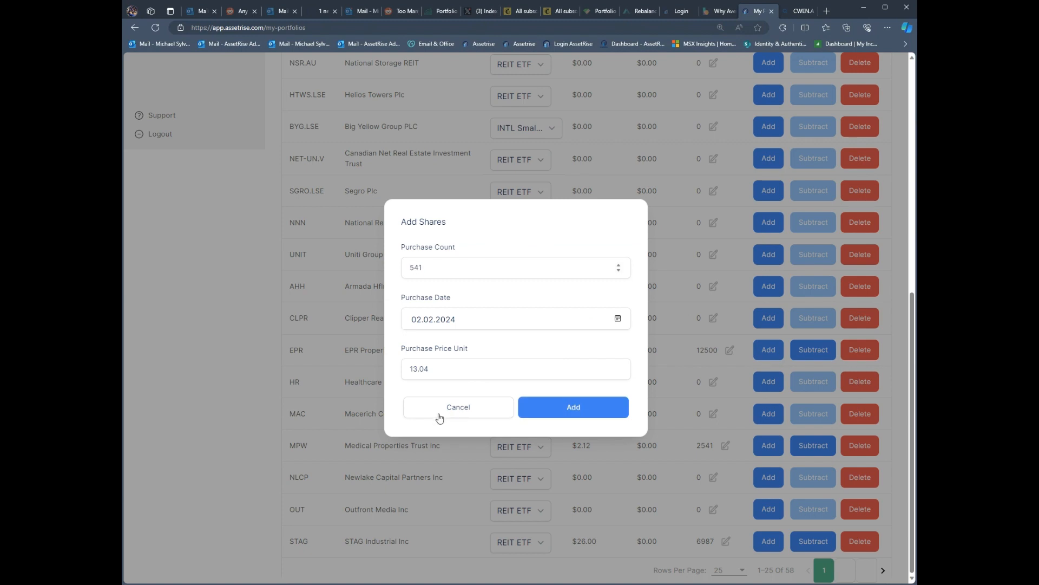
drag(428, 370, 387, 374)
text(1)
click(574, 414)
- Go to the dashboard and open the High Yield Landlord portfolio's details
scroll(512, 346, up, 10)
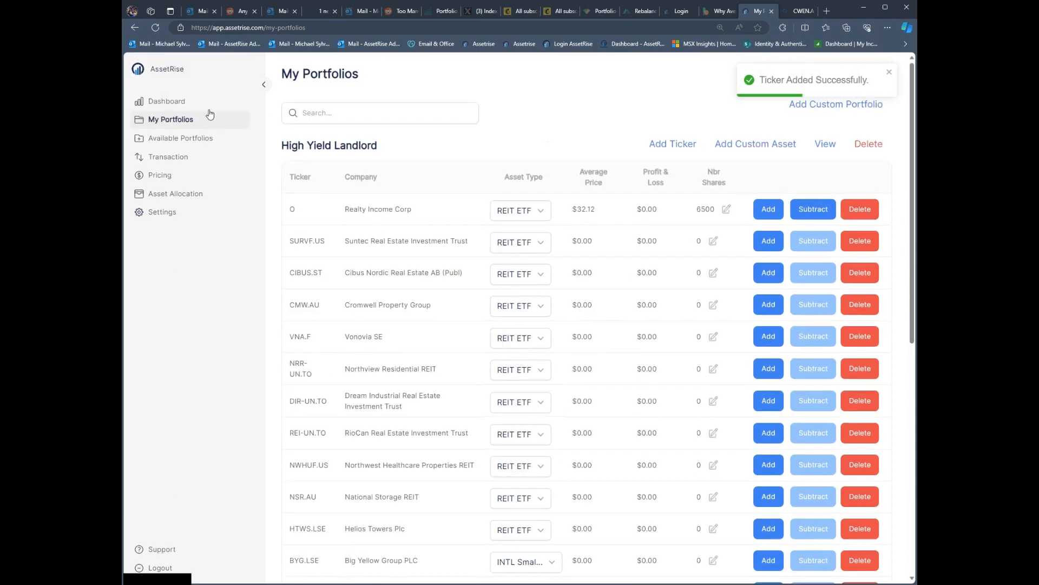
click(192, 103)
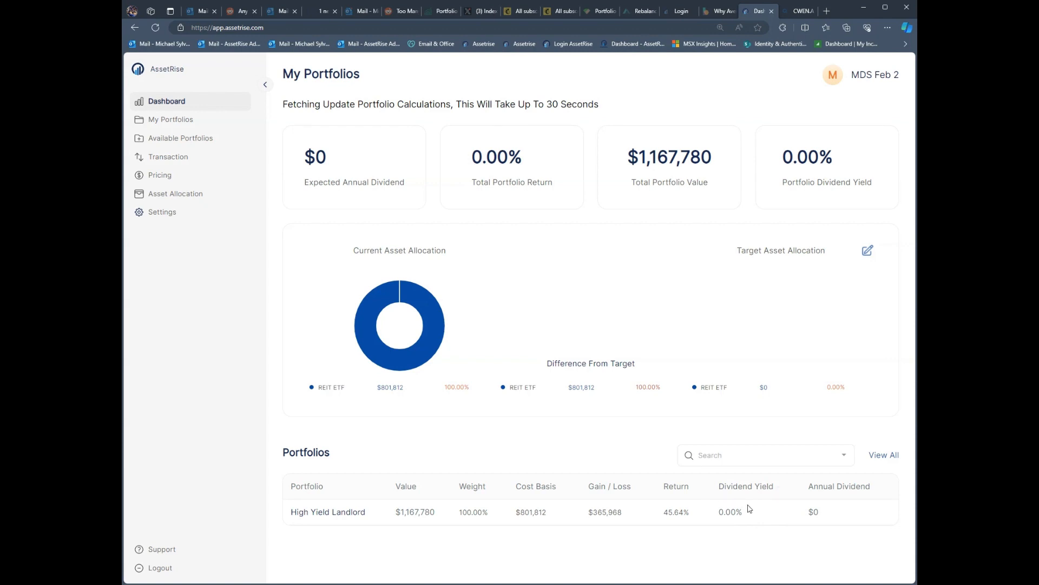
click(327, 514)
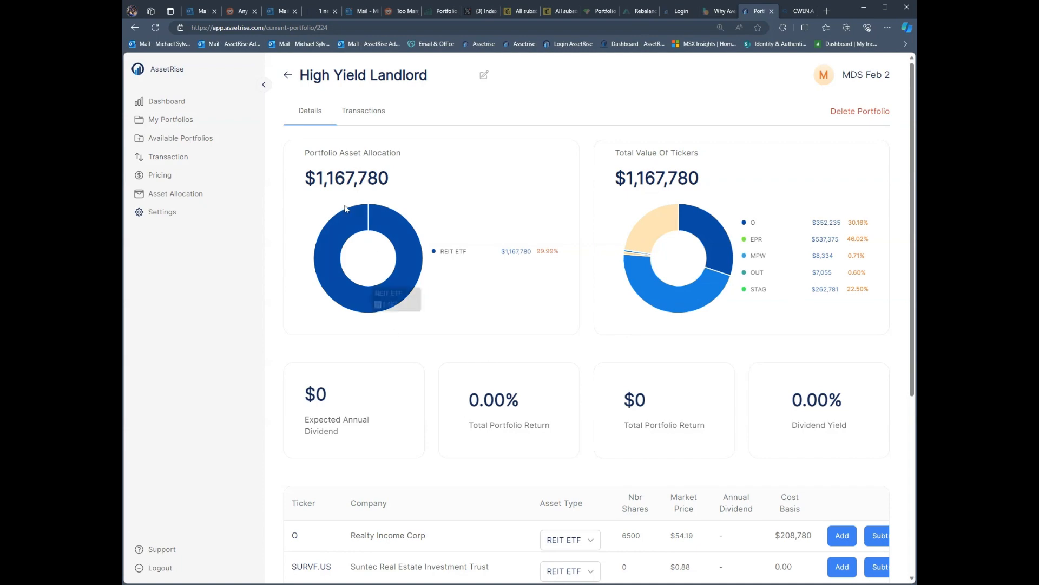
- Set the High Yield Landlord holdings table to show 15 rows per page
scroll(456, 421, down, 5)
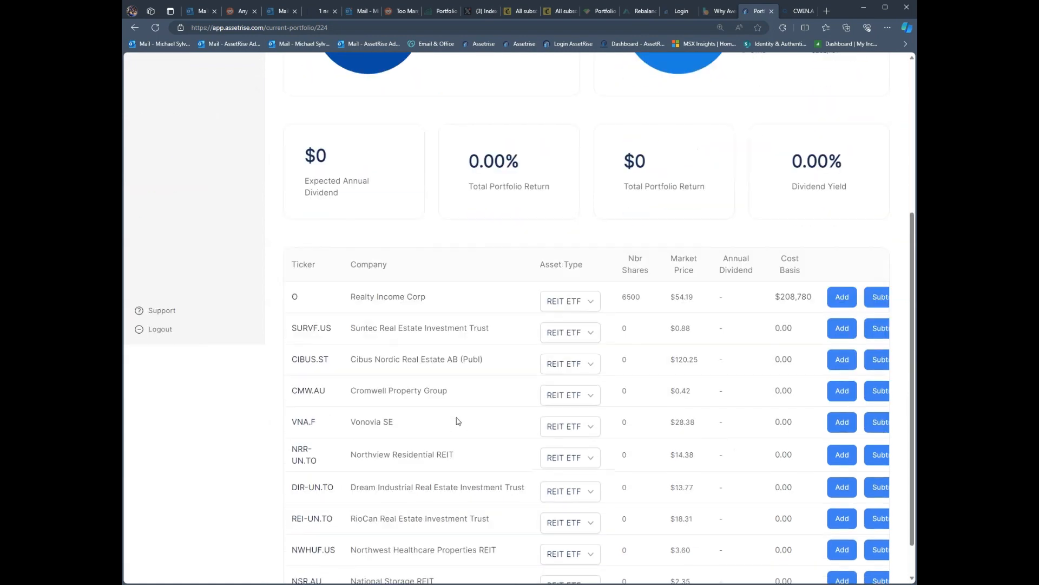
click(677, 569)
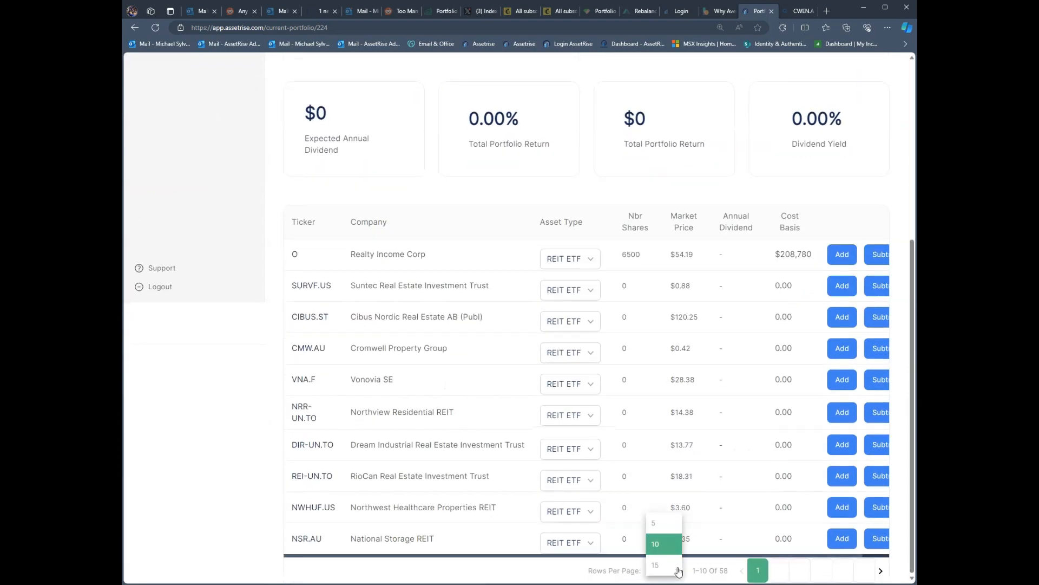
click(663, 569)
scroll(544, 462, down, 1)
scroll(544, 462, down, 2)
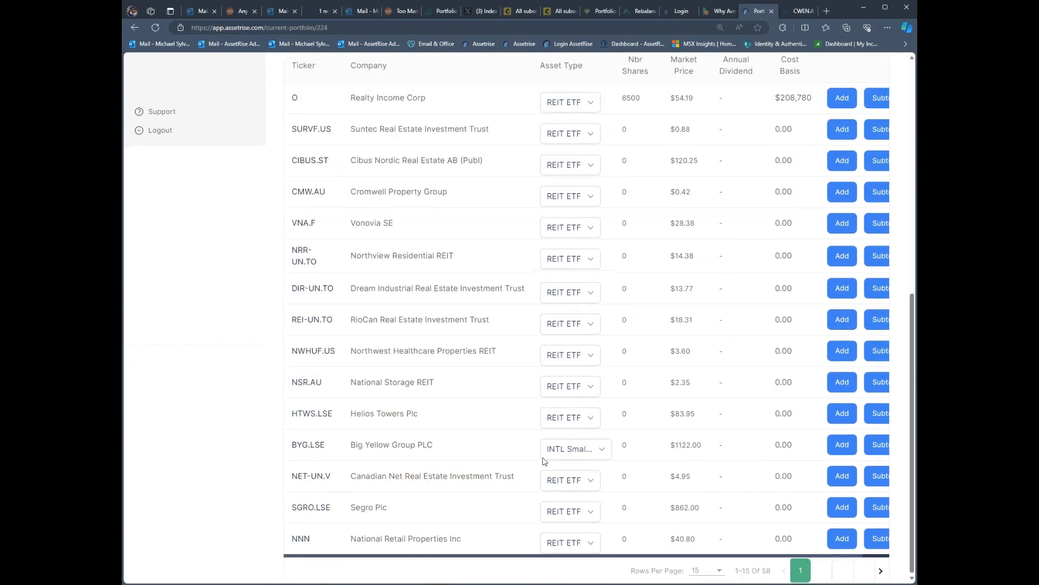
- Sort the holdings by cost basis in descending order and review the portfolio's summary figures
scroll(480, 430, up, 3)
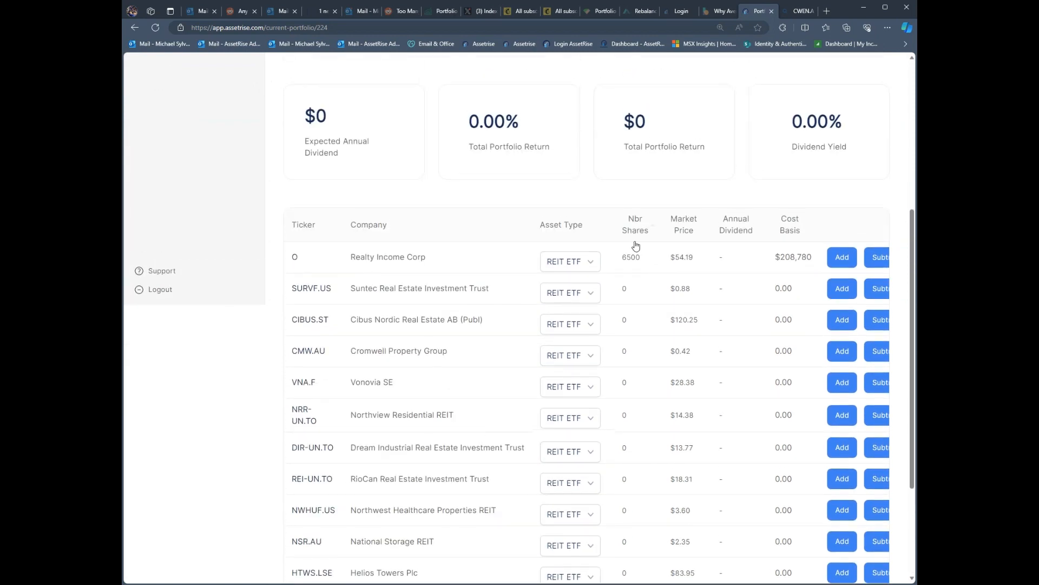
click(787, 226)
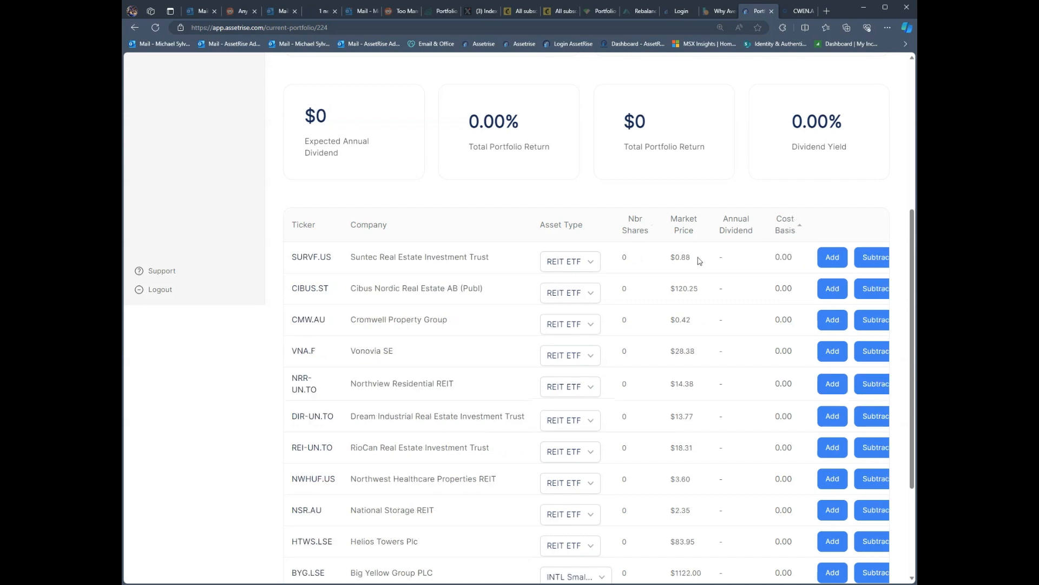
click(789, 225)
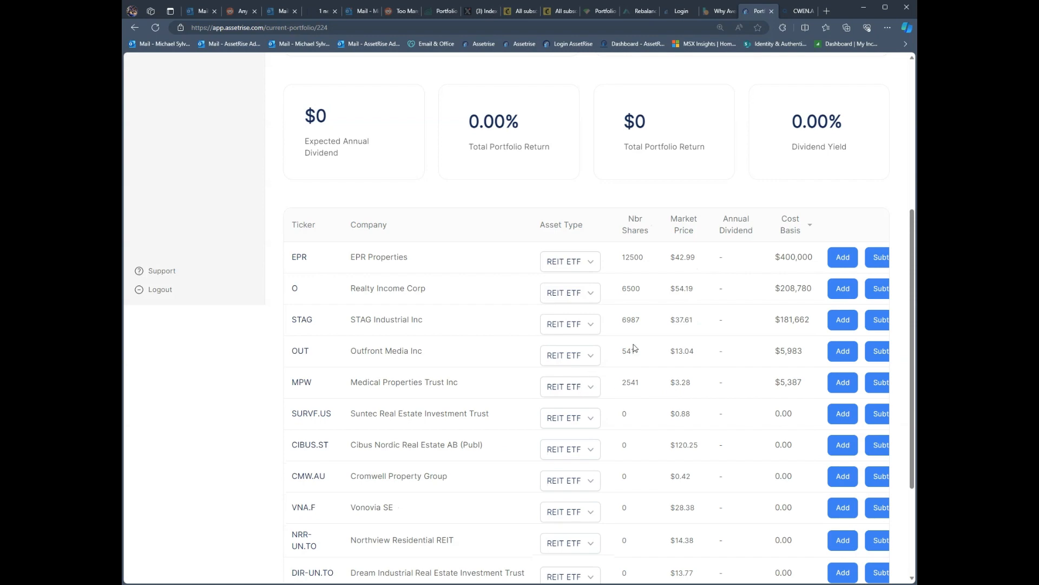
scroll(477, 277, up, 5)
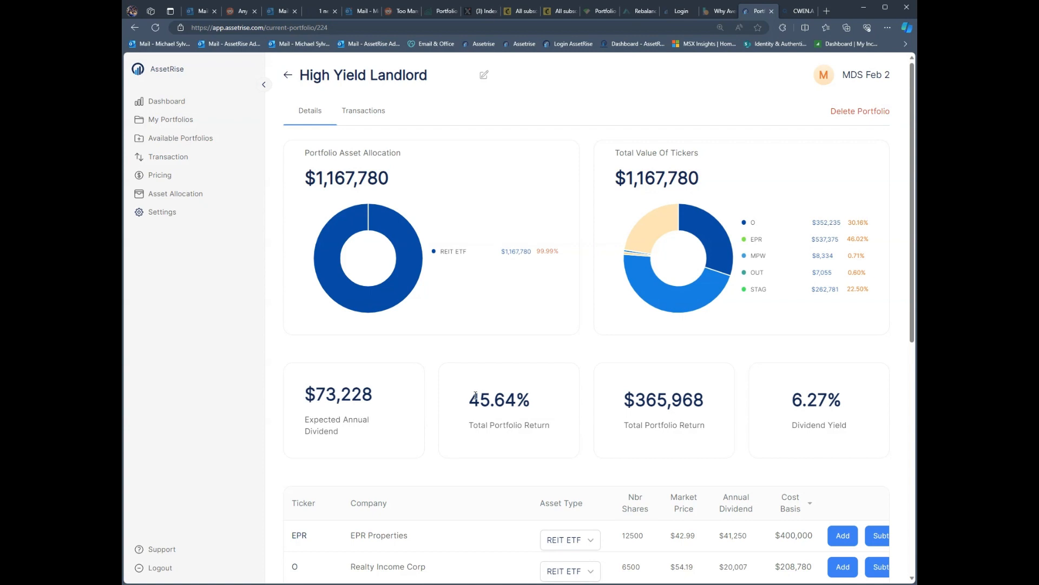
- Return to My Portfolios and create a custom portfolio named "IRA Fidelity" with the description "IR"
click(287, 75)
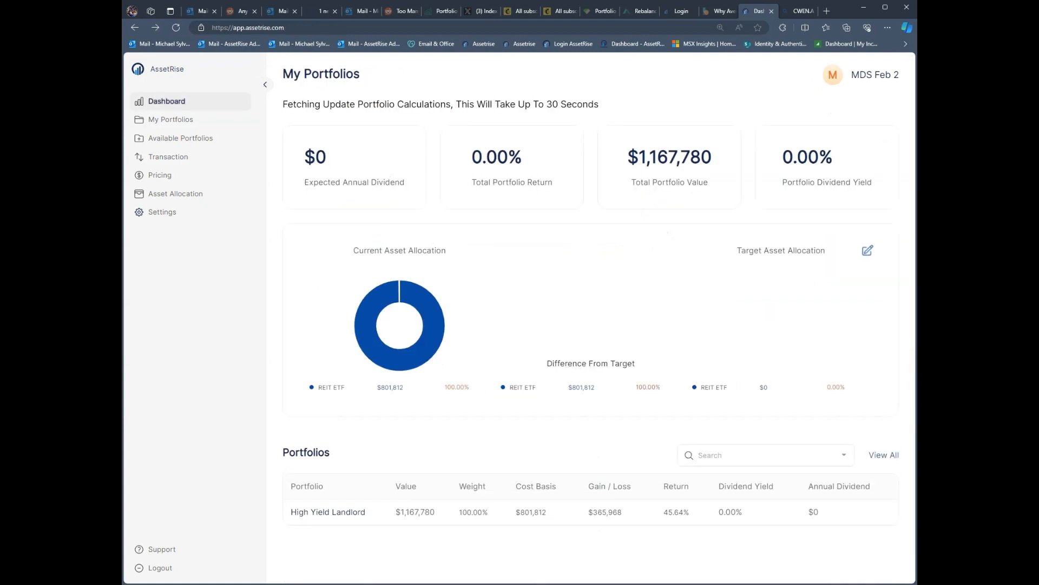
click(167, 121)
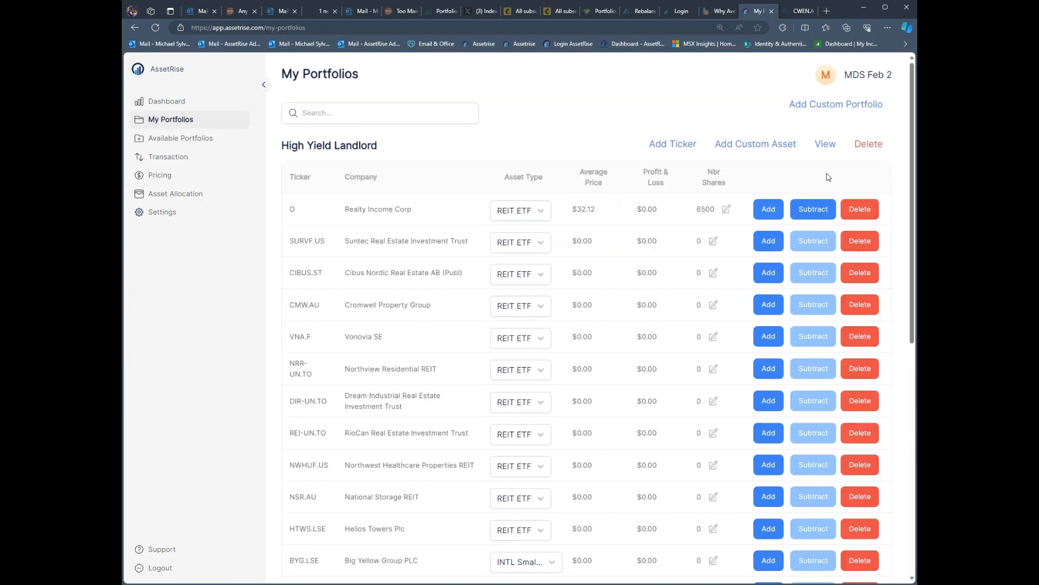
click(829, 105)
click(459, 293)
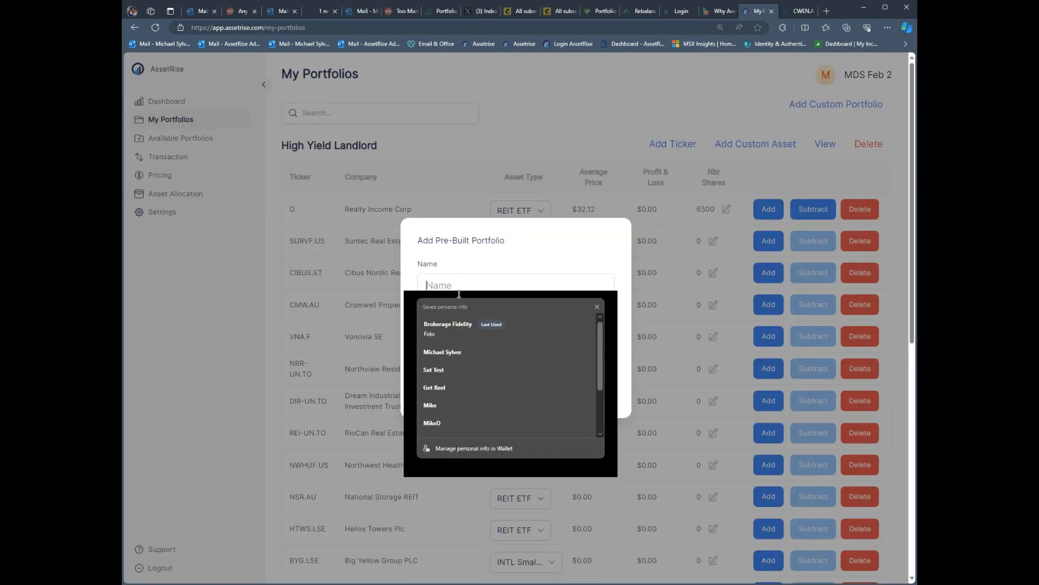
text(Fid)
key(BackSpace)
key(BackSpace)
key(BackSpace)
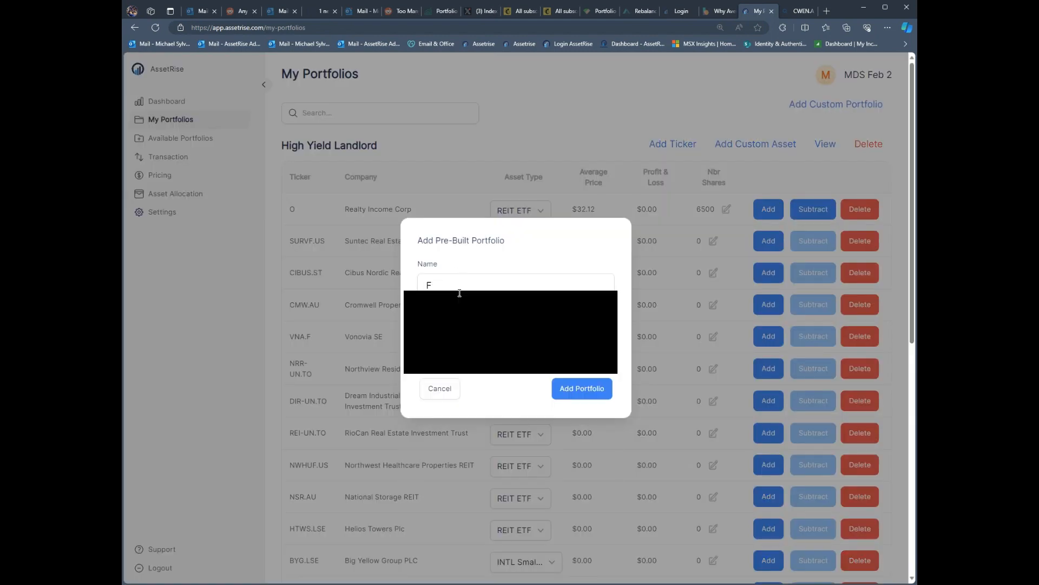
text(IRA Fidelity)
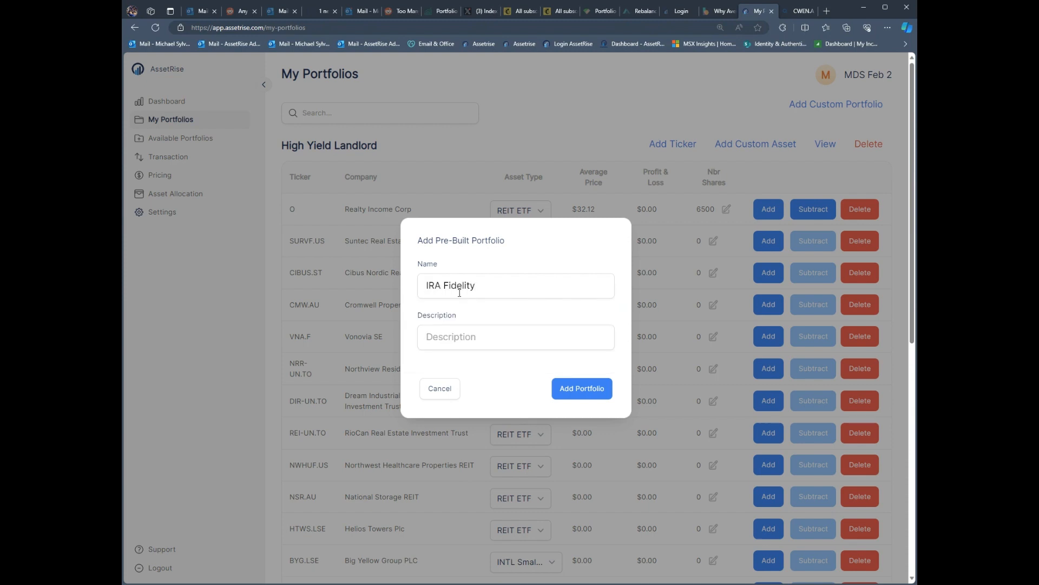
key(Tab)
text(IR)
click(582, 389)
scroll(534, 411, down, 10)
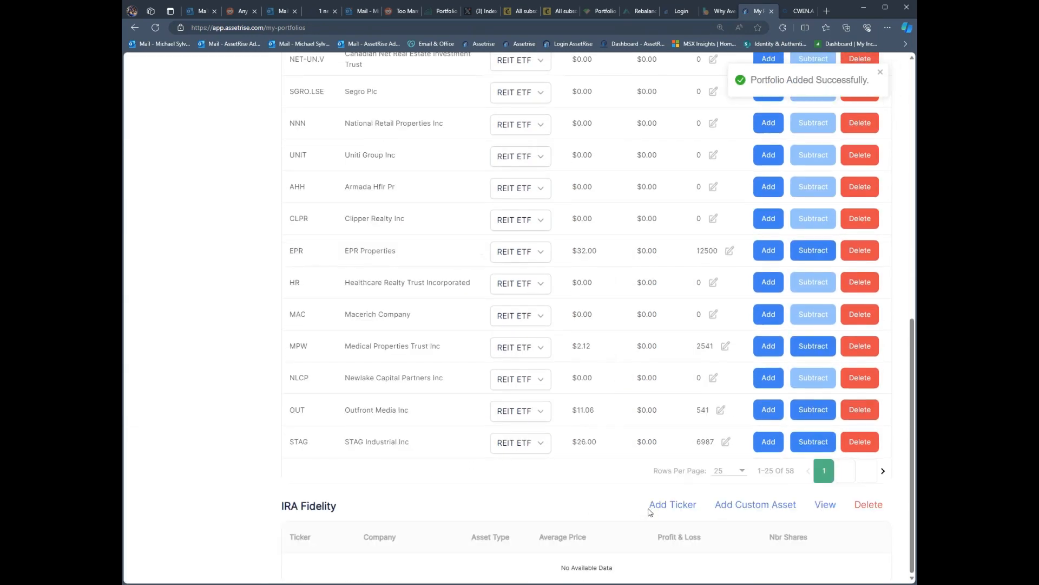
- Find the ticker MSFT and add it to the IRA Fidelity portfolio with the asset type U.S. Equity
click(663, 506)
click(468, 199)
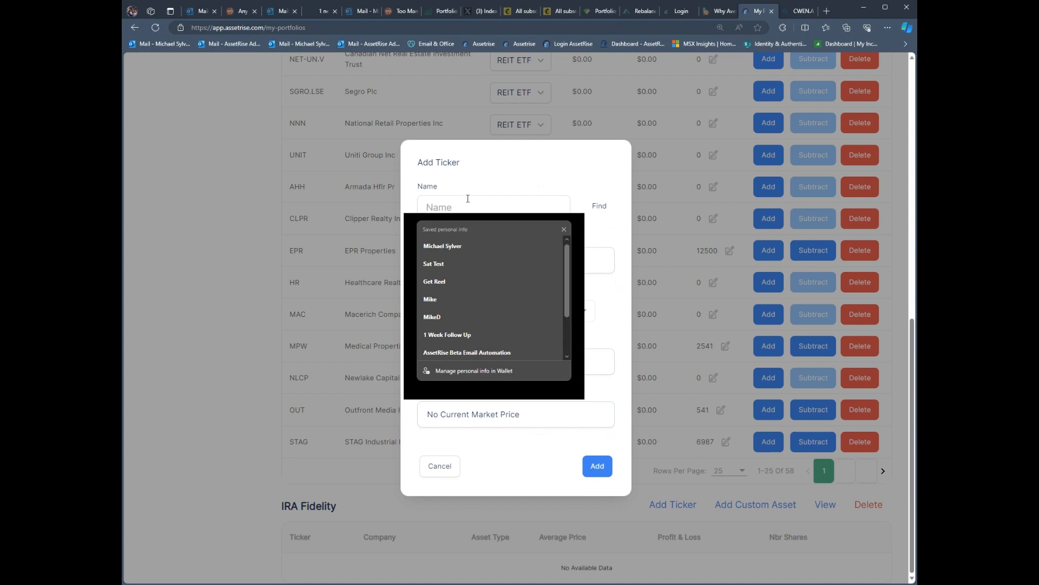
text(MSFT)
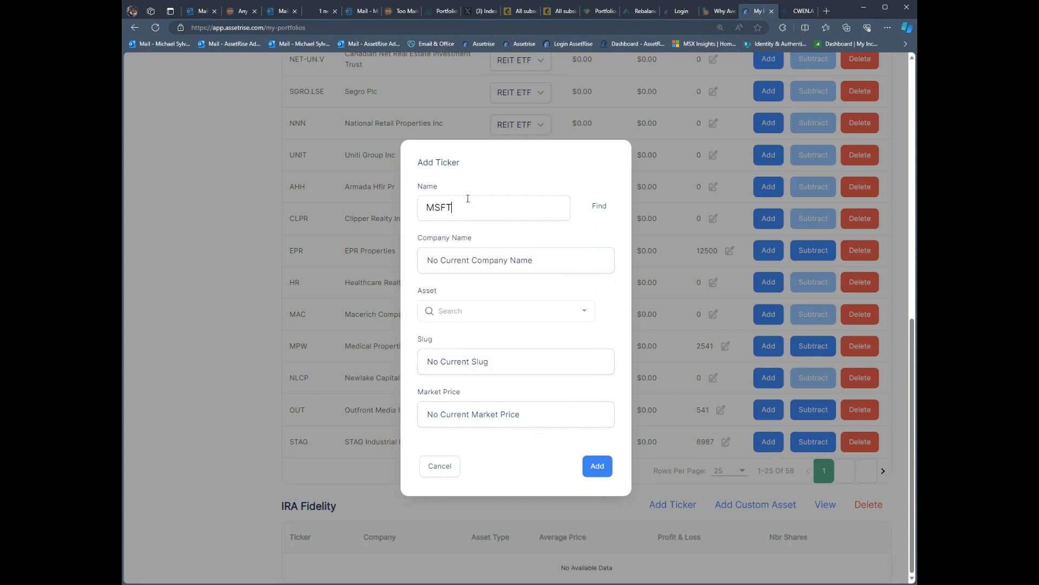
click(600, 206)
click(466, 310)
click(463, 340)
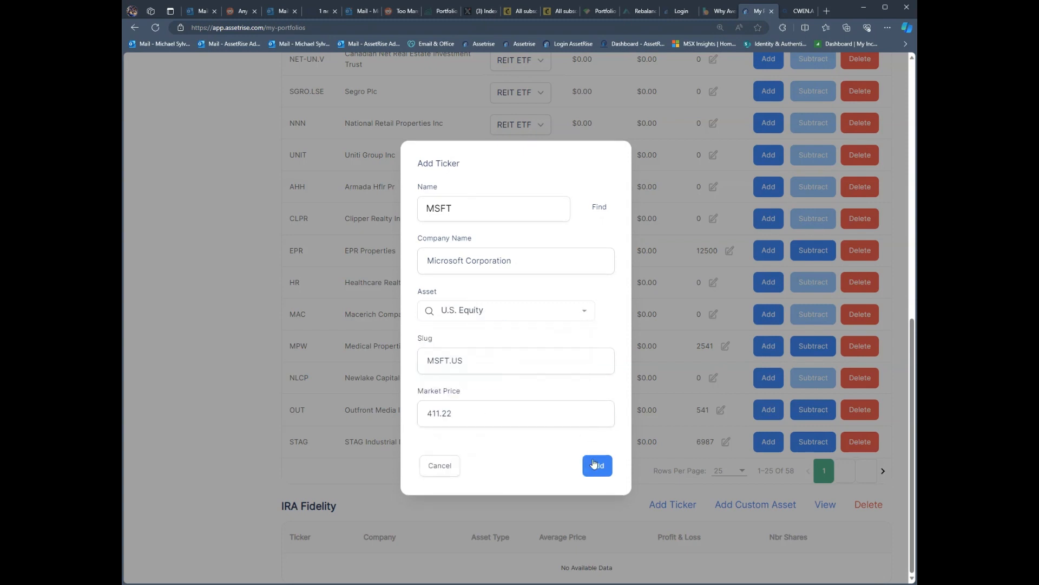
- Add the ticker VOO to IRA Fidelity as U.S. Equity and close the Add Ticker dialog
double_click(443, 207)
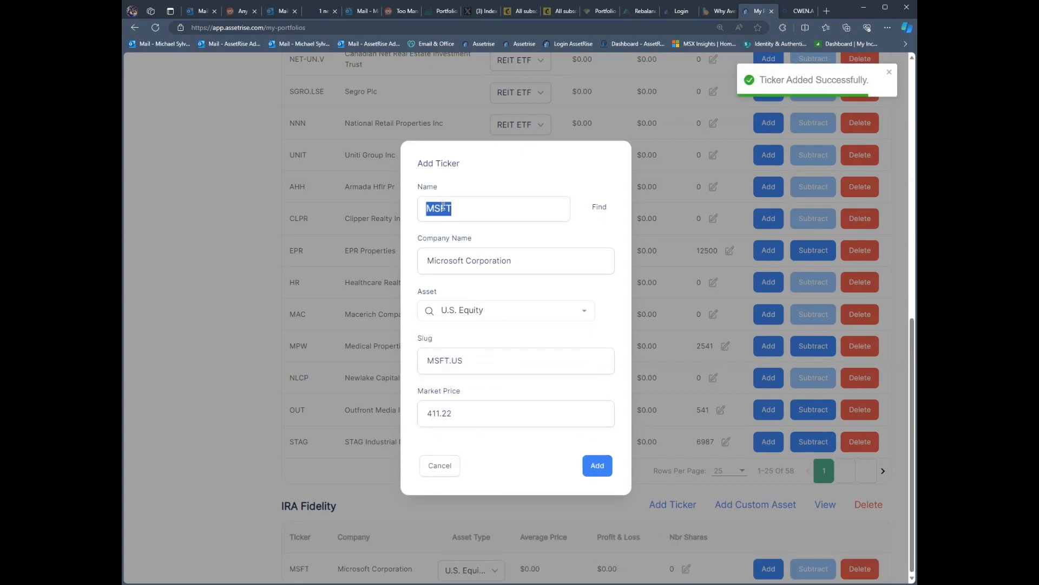
text(VOO)
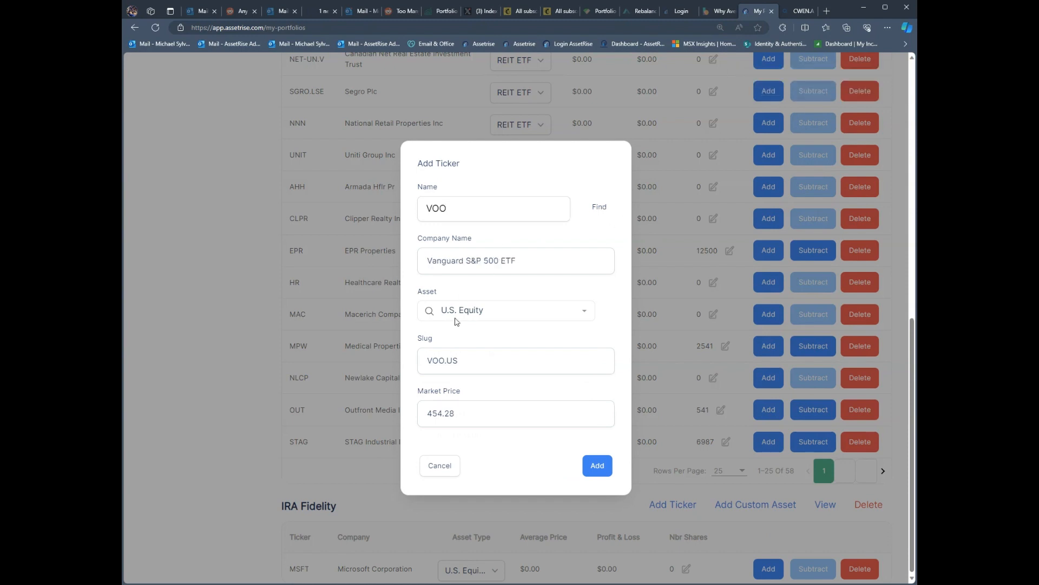
click(589, 466)
click(439, 467)
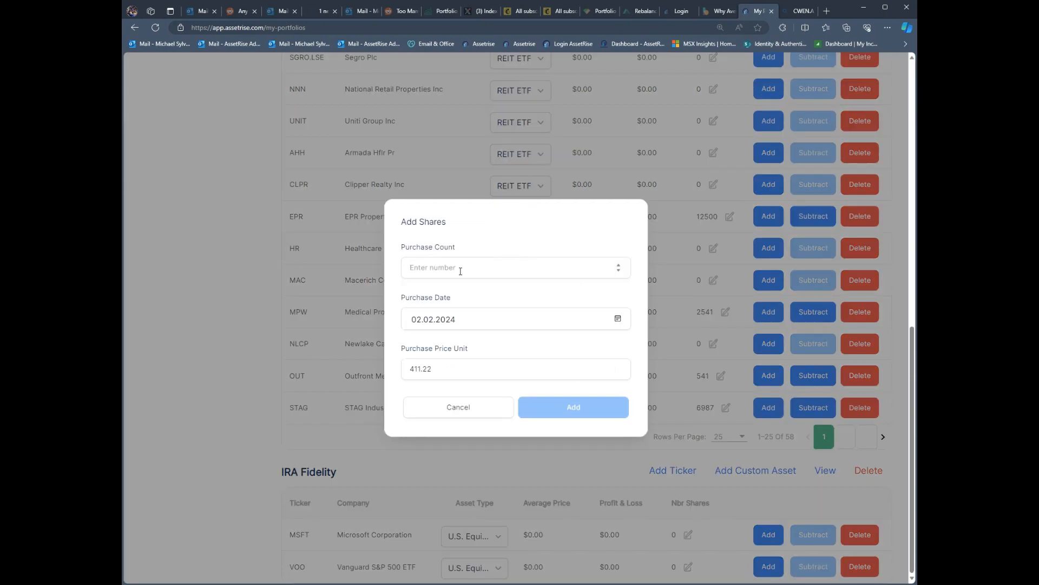
- Record a purchase of 2400 MSFT shares at a unit price of 178 in IRA Fidelity
text(2400)
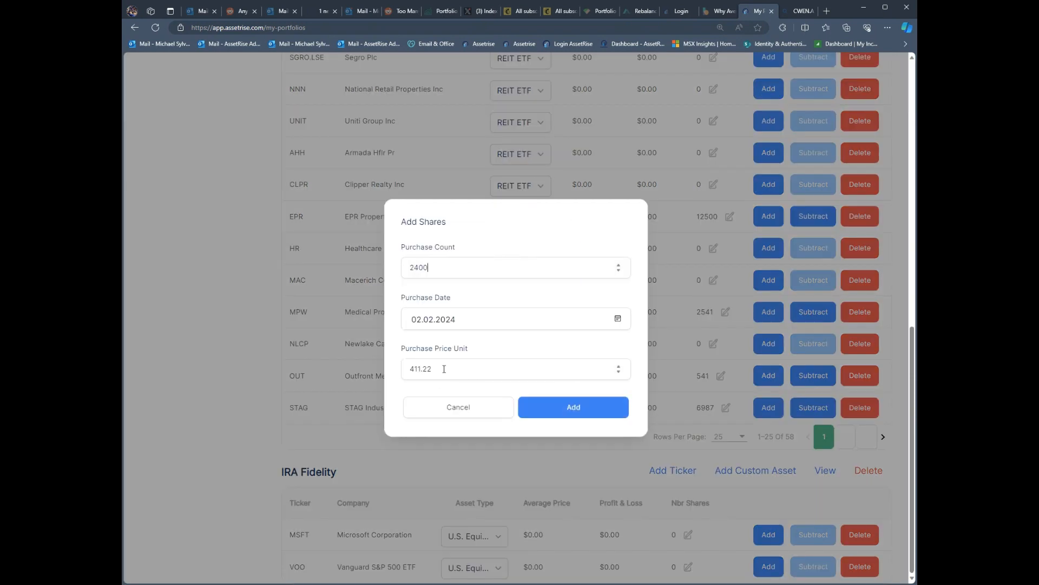
drag(444, 369, 385, 371)
text(178)
click(560, 416)
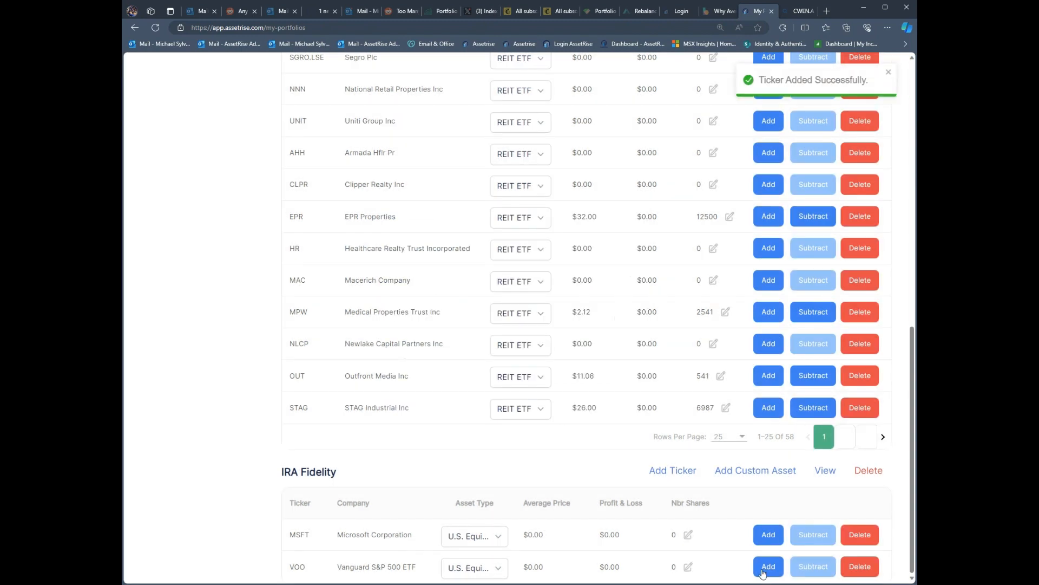
- Record a purchase of 2654 VOO shares at a unit price of 312.12 in IRA Fidelity
click(767, 569)
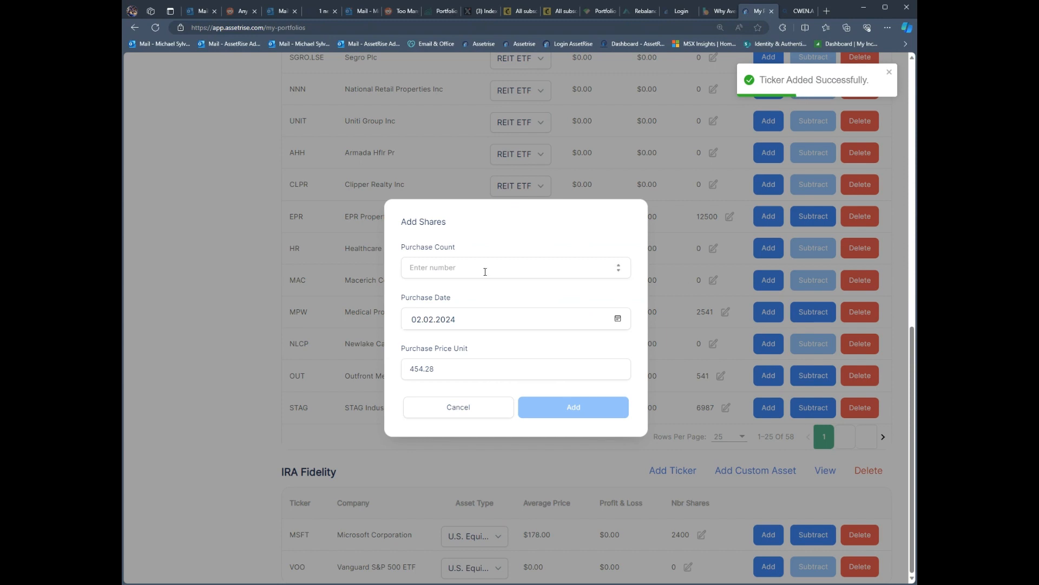
text(2654)
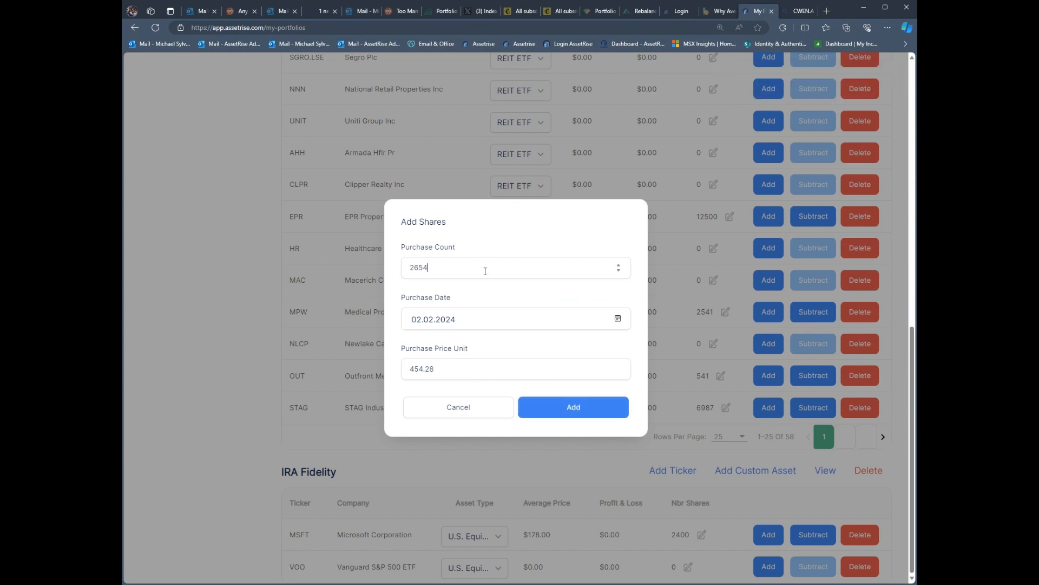
drag(438, 369, 366, 374)
text(312.12)
click(542, 410)
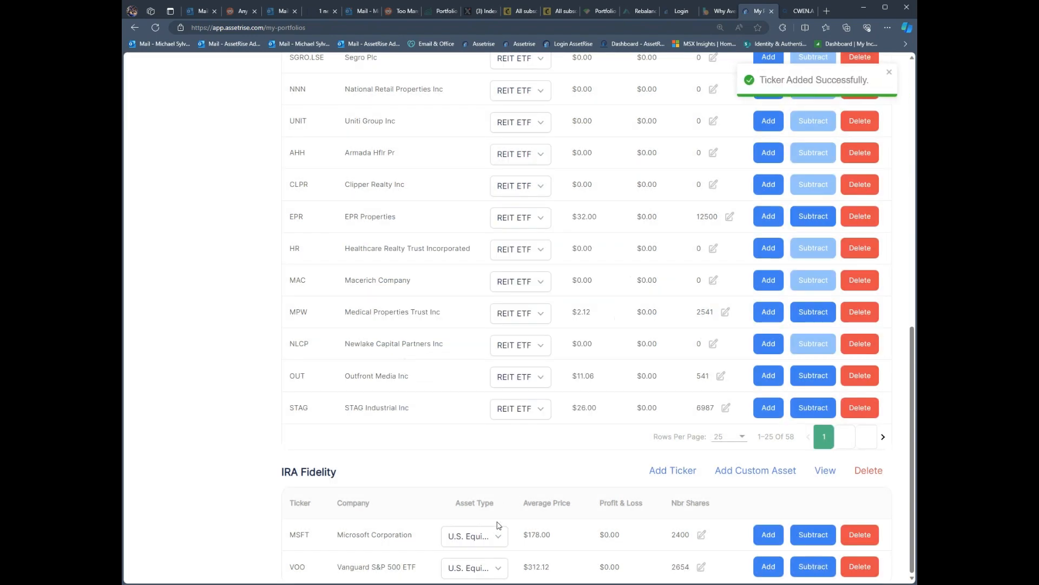
- Look over the My Portfolios page and open the IRA Fidelity portfolio's details from the dashboard
scroll(401, 487, up, 4)
scroll(405, 475, up, 7)
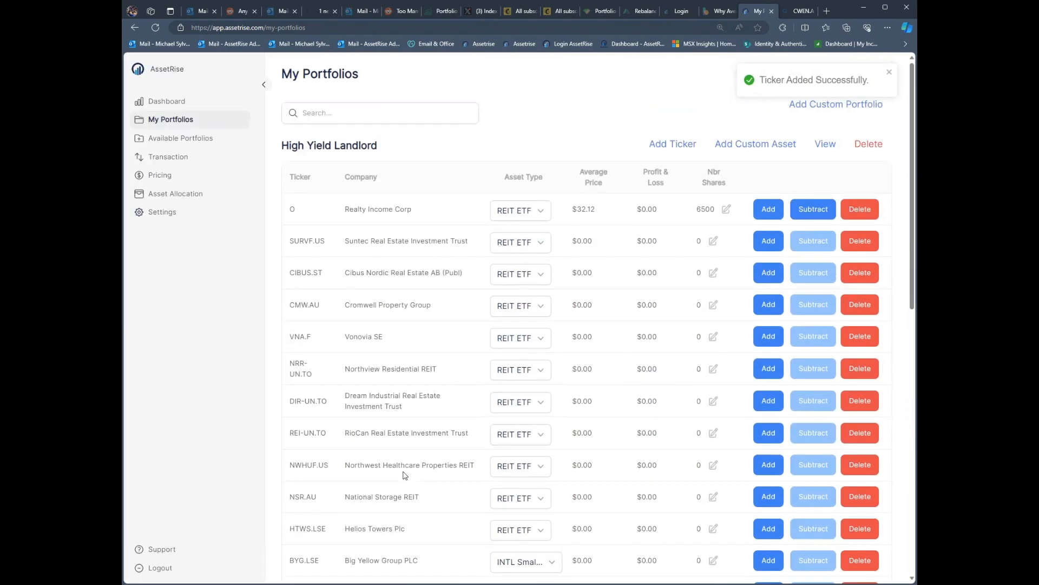
scroll(378, 182, down, 1)
scroll(377, 181, up, 1)
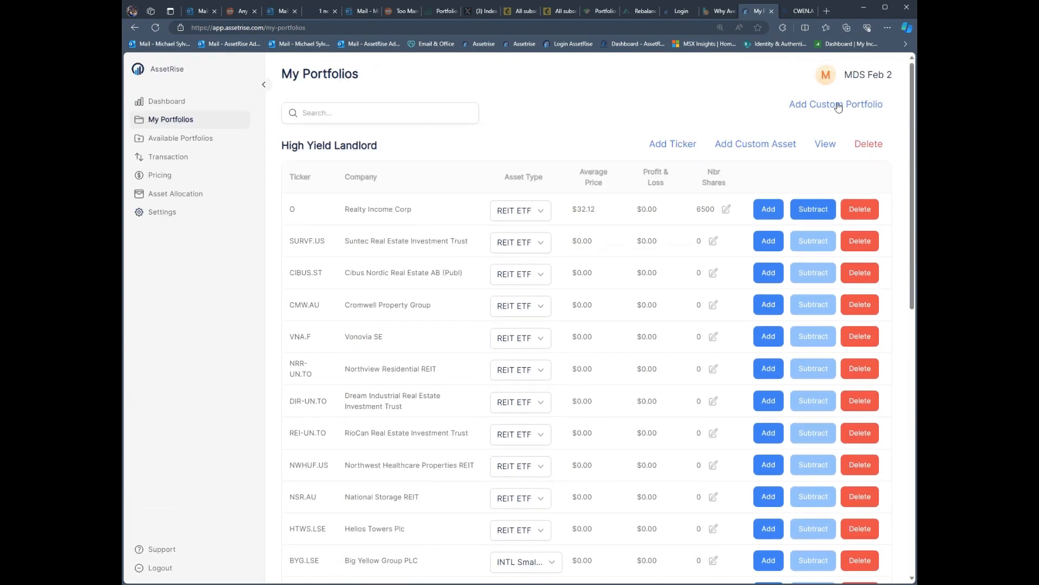
scroll(371, 429, down, 10)
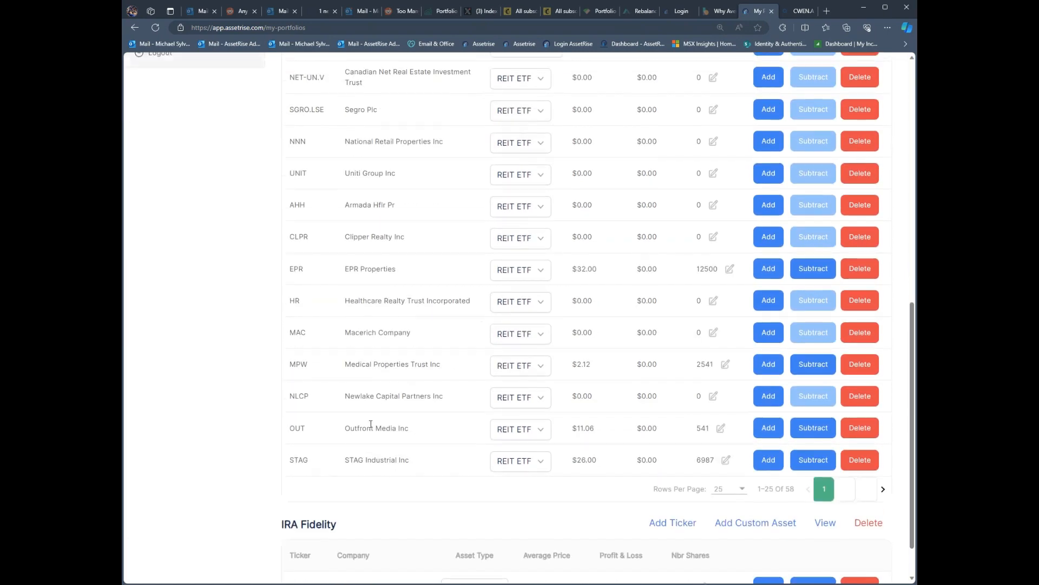
scroll(371, 429, up, 10)
click(171, 104)
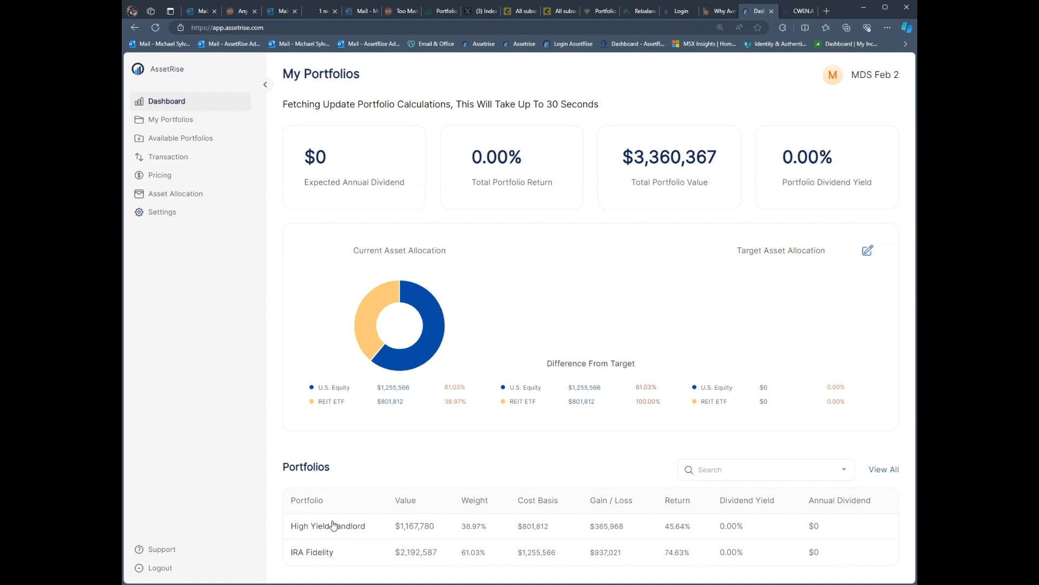
click(313, 552)
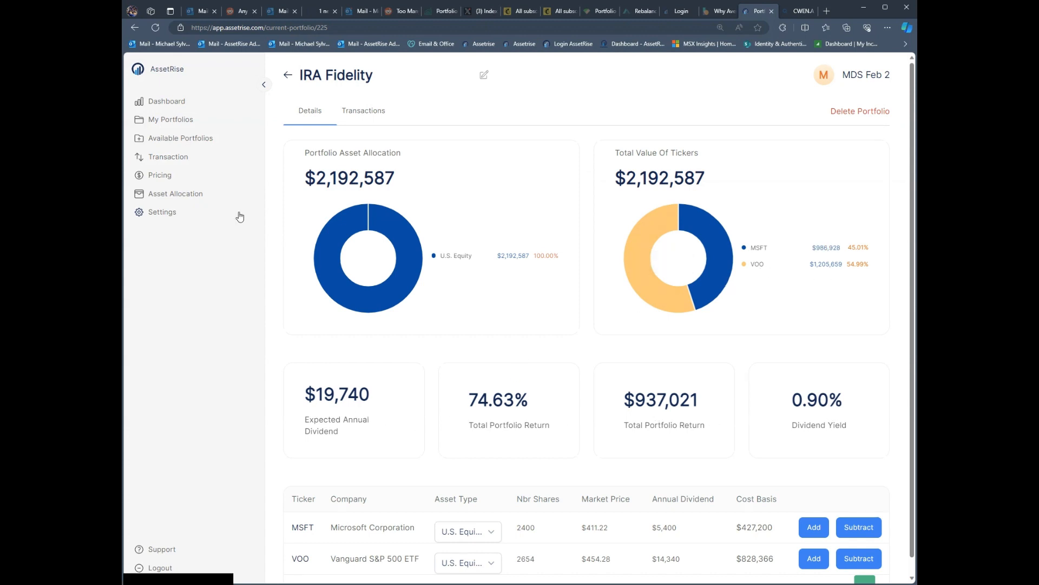
- Set the asset allocation target percentages to 75% for U.S. Equity and 25% for REIT ETF
click(182, 198)
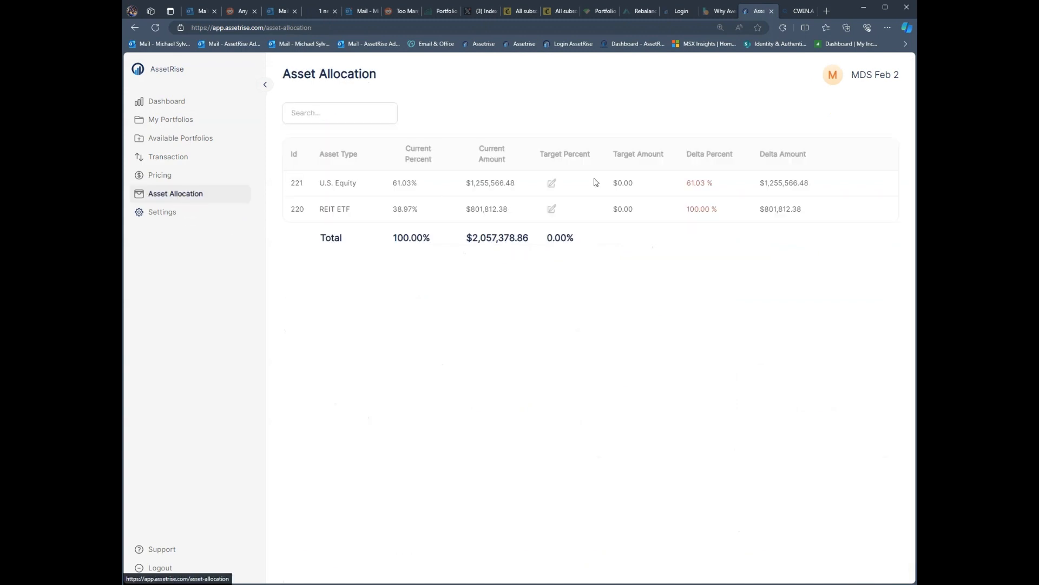
click(554, 184)
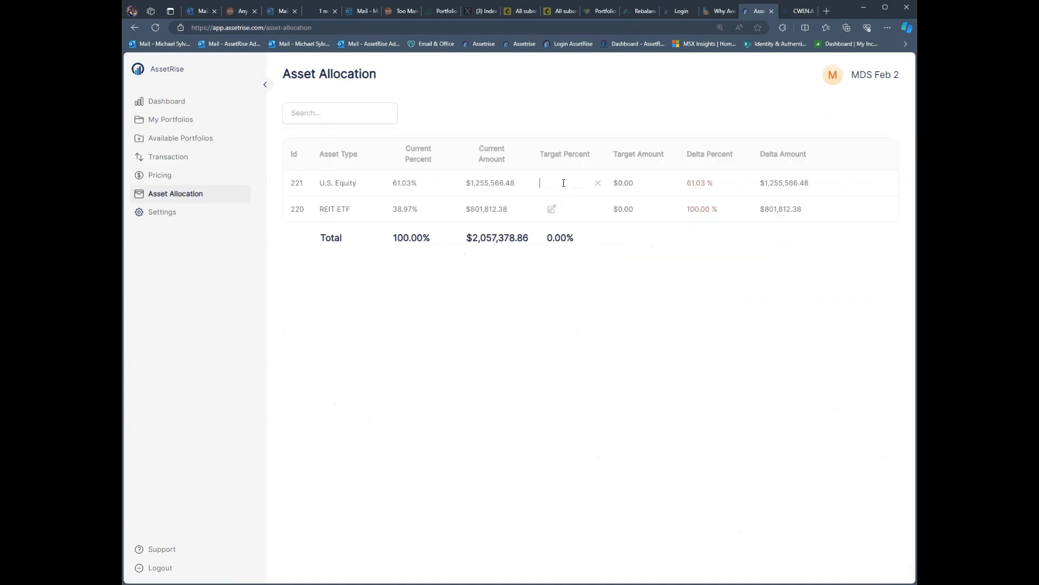
text(75)
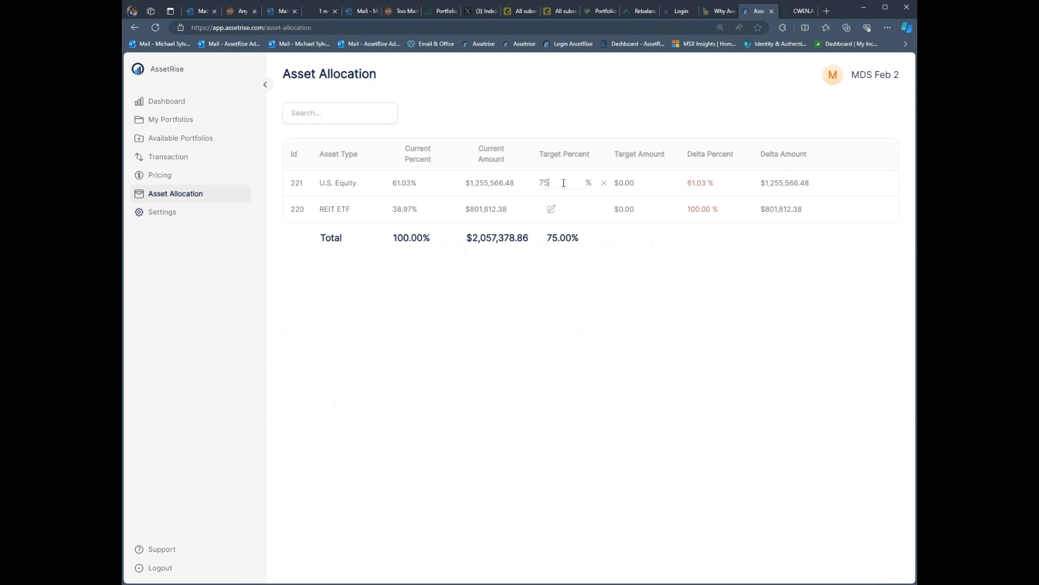
click(605, 183)
click(550, 209)
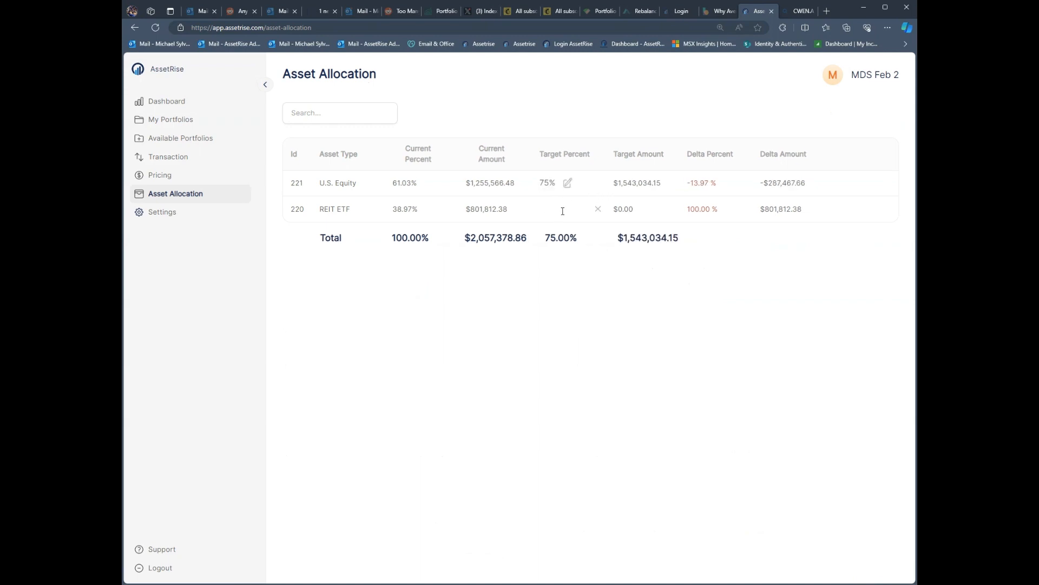
text(25)
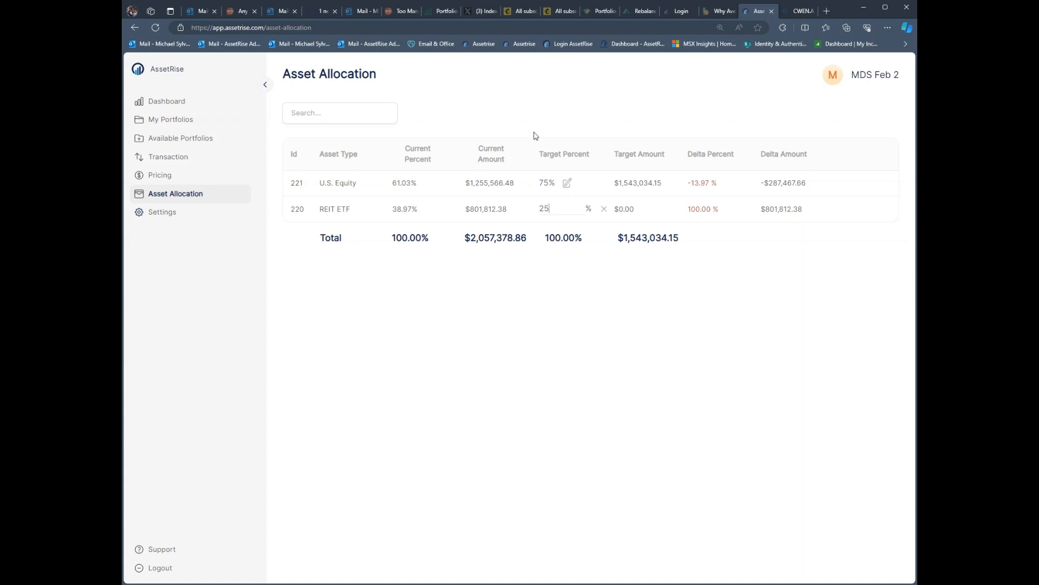
click(605, 209)
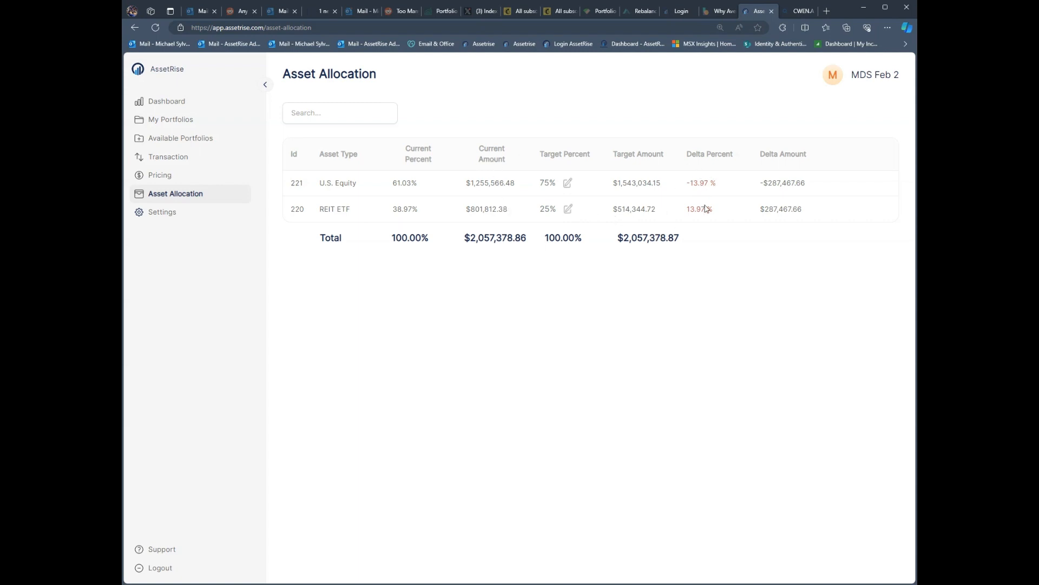
- Compare current and target allocation on the dashboard, and review the High Yield Landlord portfolio's details
click(162, 103)
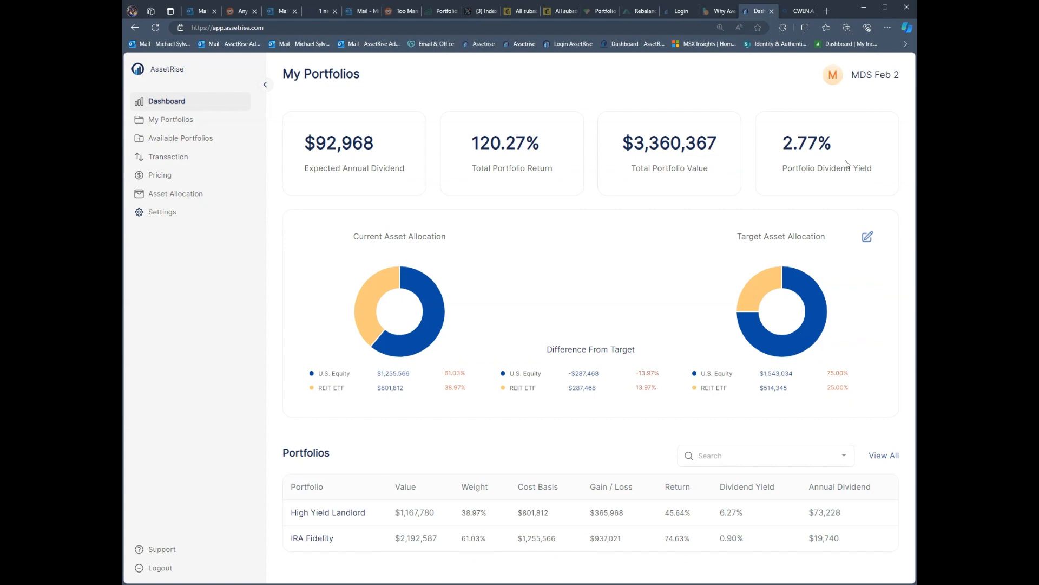
click(330, 521)
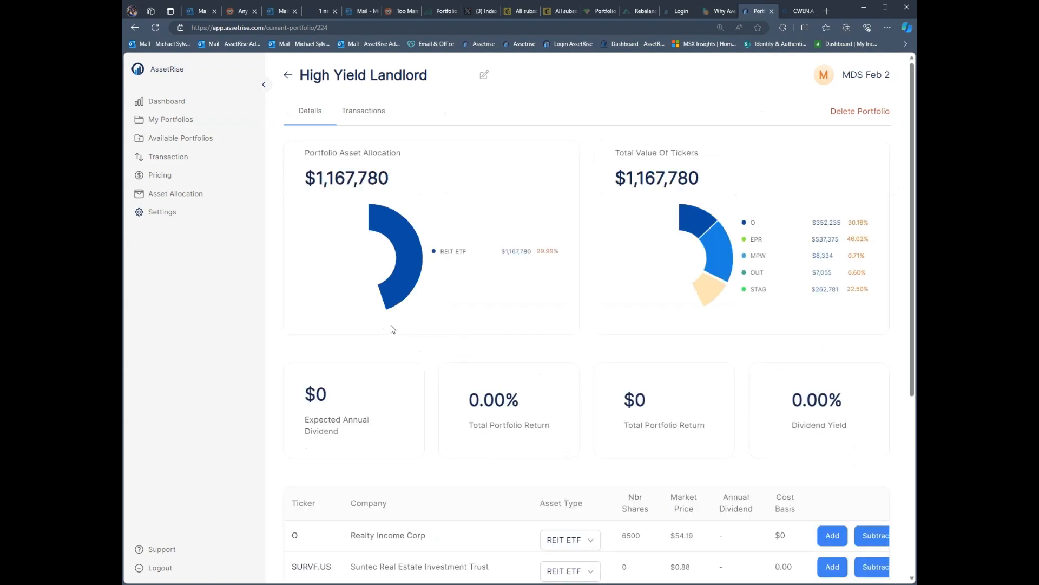
scroll(318, 389, down, 5)
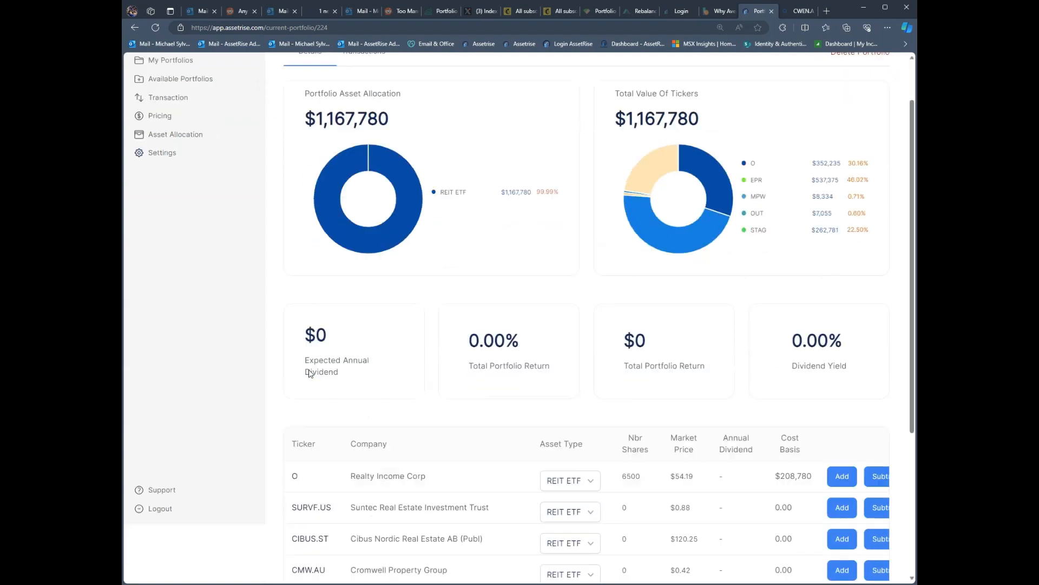
scroll(311, 377, up, 5)
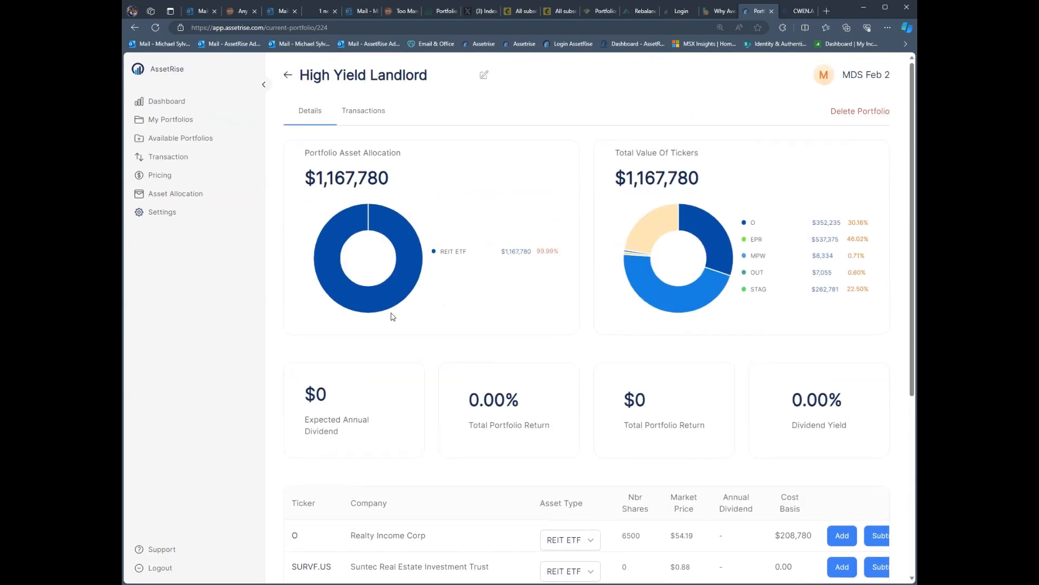